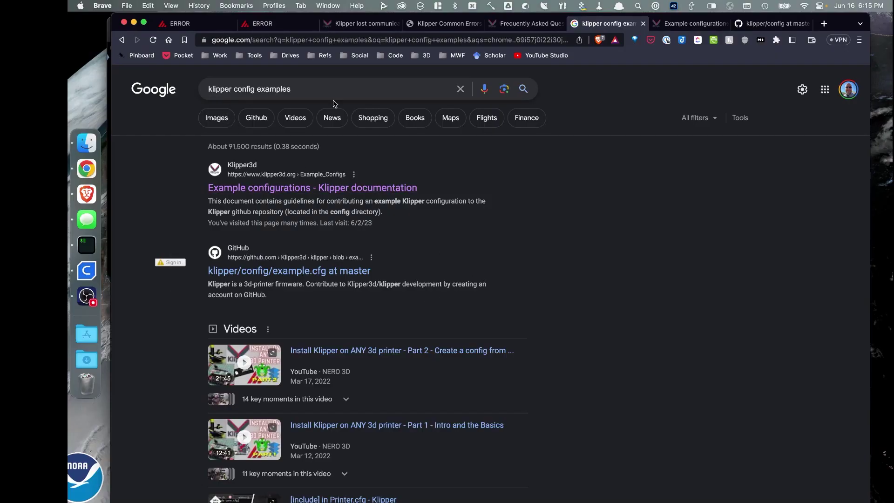
Open printer-creality-ender3-v2-neo-2022.cfg in the Klipper GitHub config folder and read the firmware build notes in its header comments.
click(684, 29)
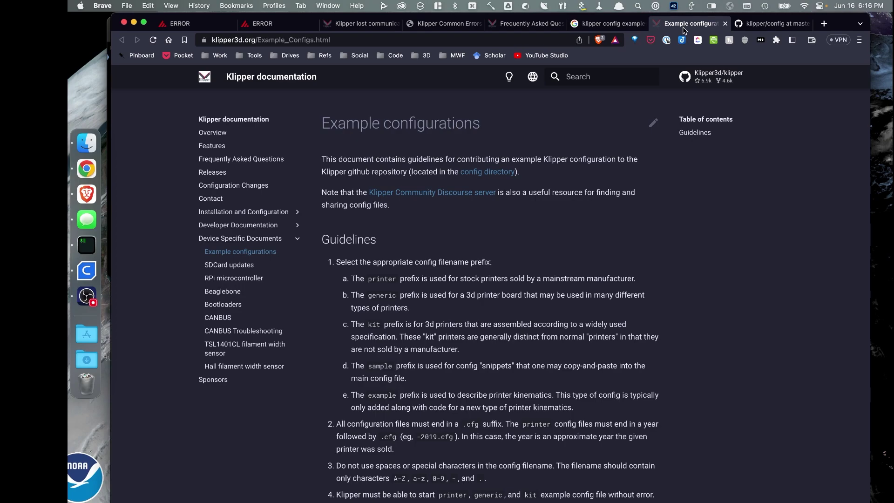
click(769, 22)
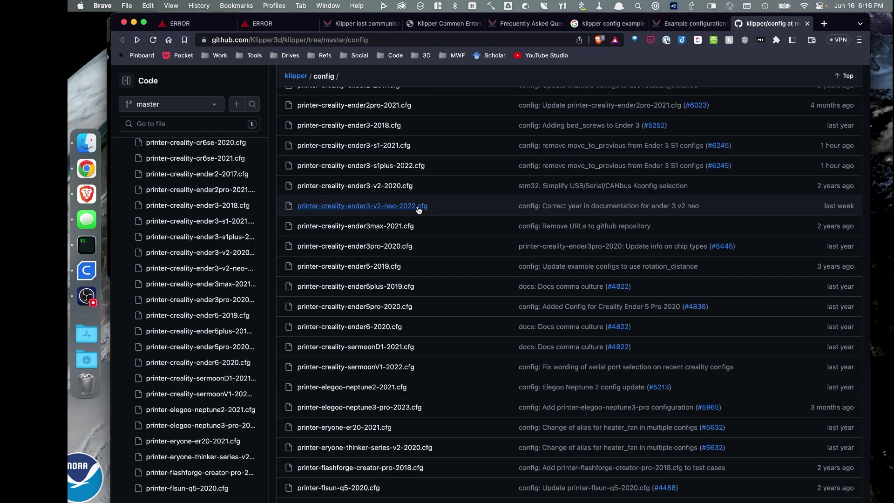
click(366, 206)
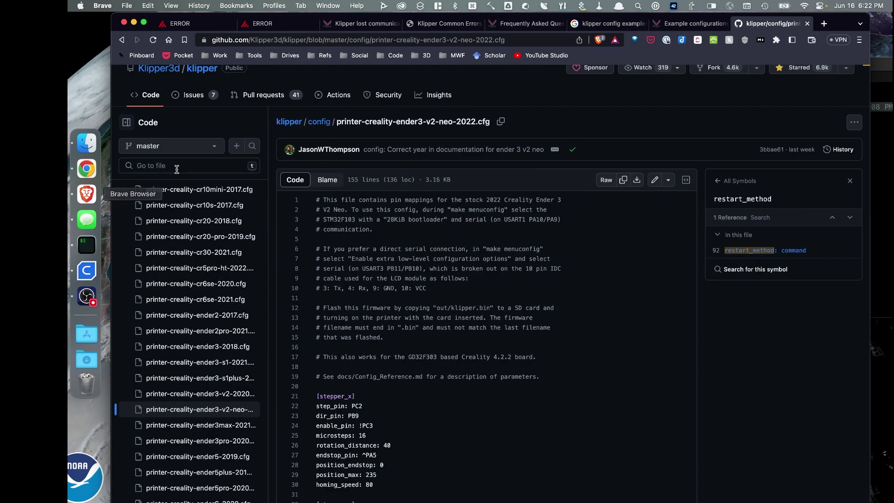
drag(317, 199, 540, 376)
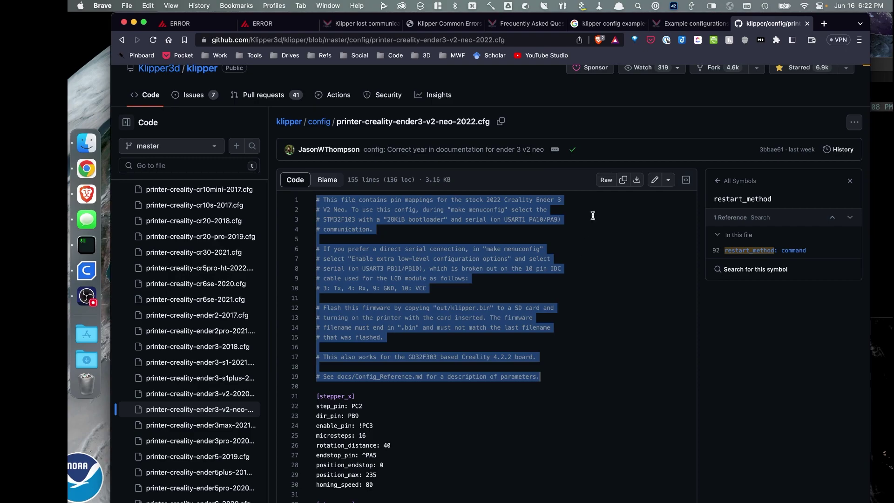
click(550, 245)
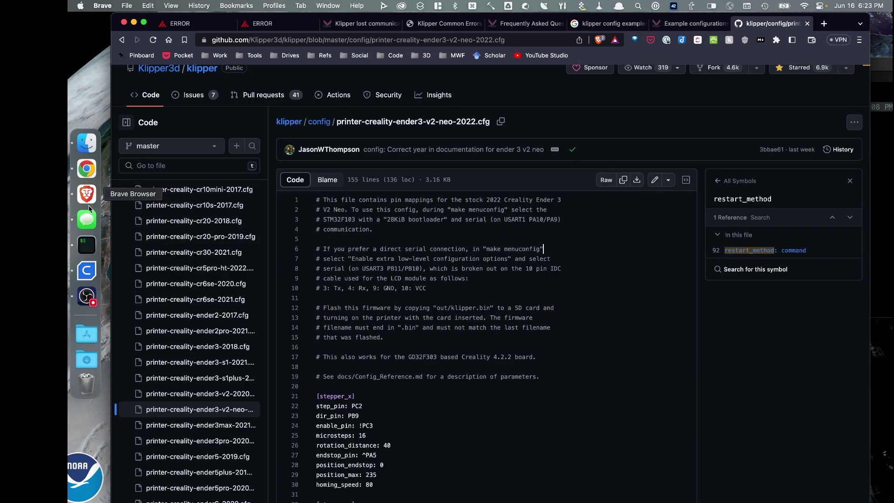
Switch to the m3dp2 SSH session in iTerm and select STM32F103 as the Klipper firmware's processor model, matching the config file's notes.
click(86, 245)
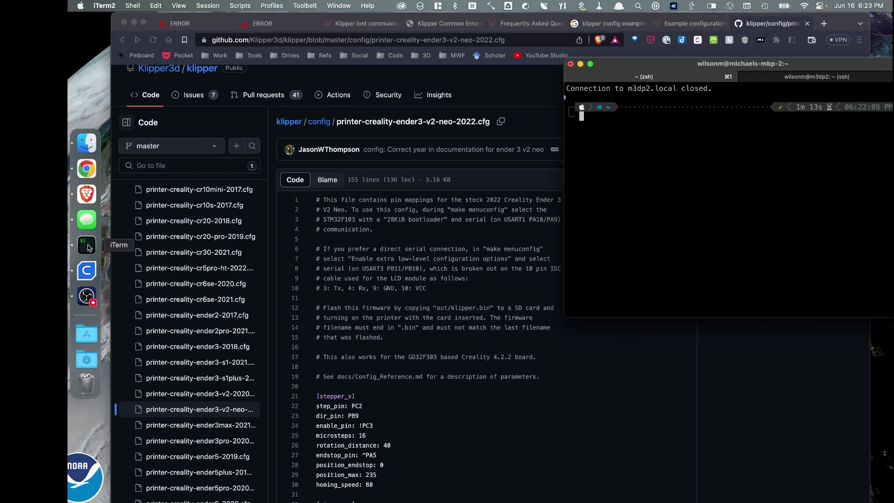
click(792, 76)
mouse_move(790, 66)
mouse_down()
mouse_move(749, 68)
mouse_move(775, 71)
mouse_up()
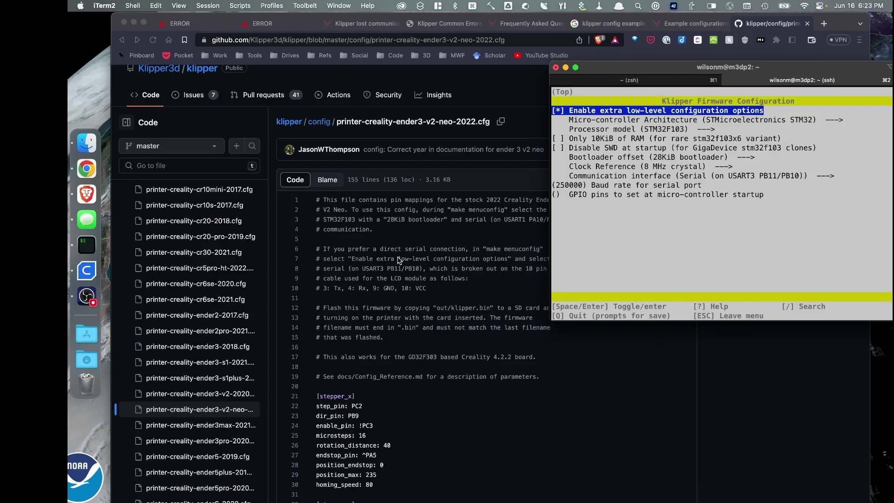
click(428, 229)
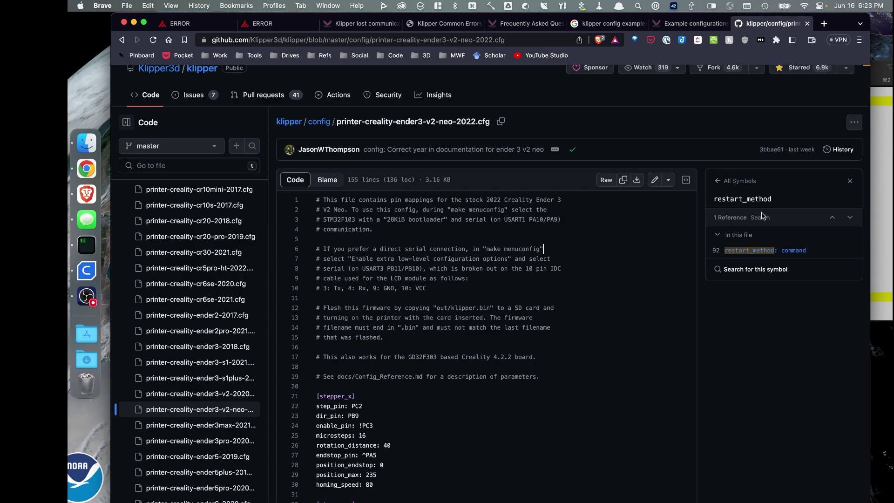
click(884, 182)
key(Down)
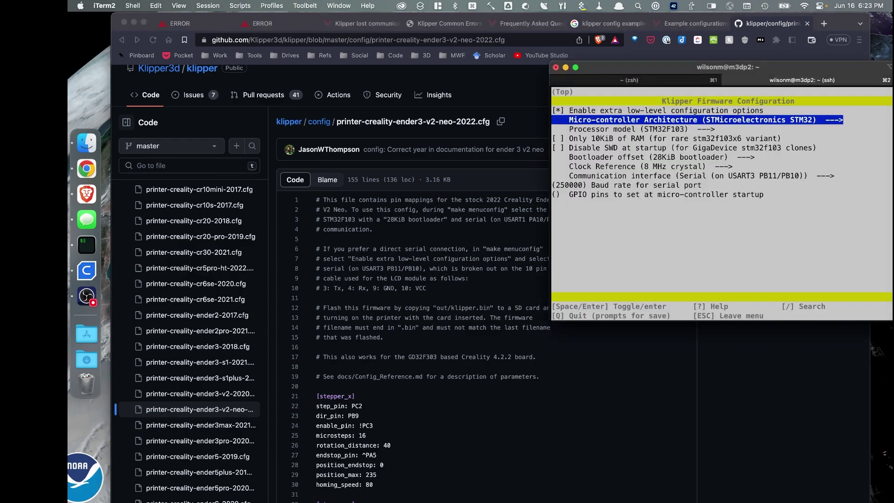
key(Down)
key(Return)
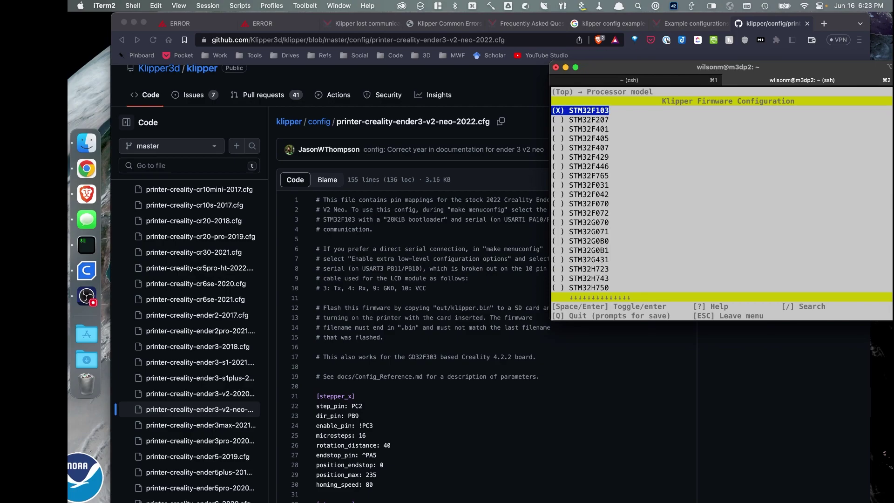
key(Return)
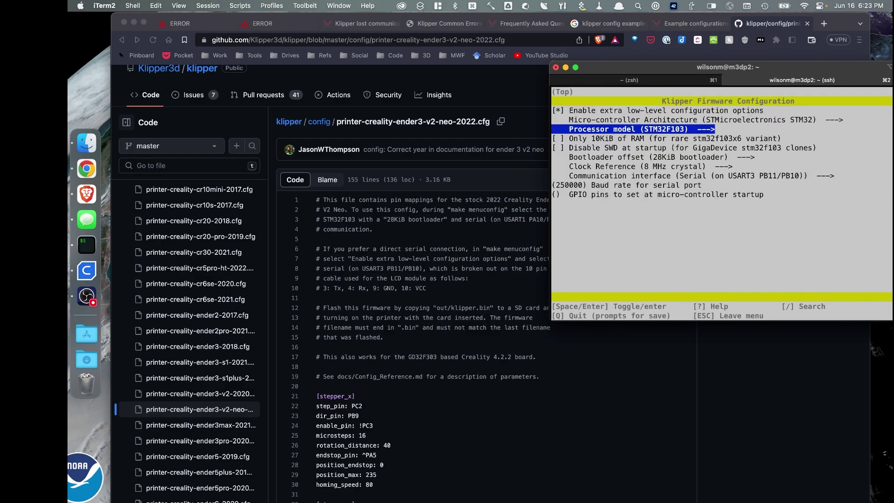
Check the bootloader requirement in the config file's notes and select the 28KiB bootloader as the firmware's bootloader offset.
key(Down)
key(Down)
key(Down)
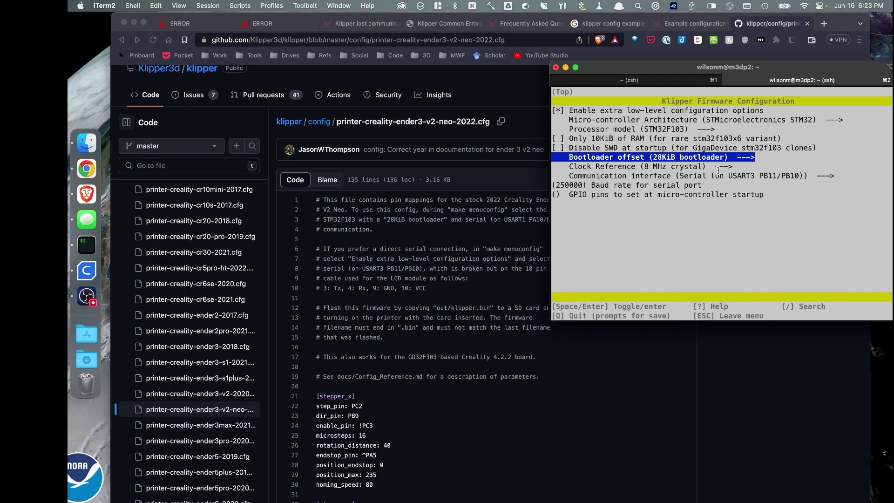
click(402, 224)
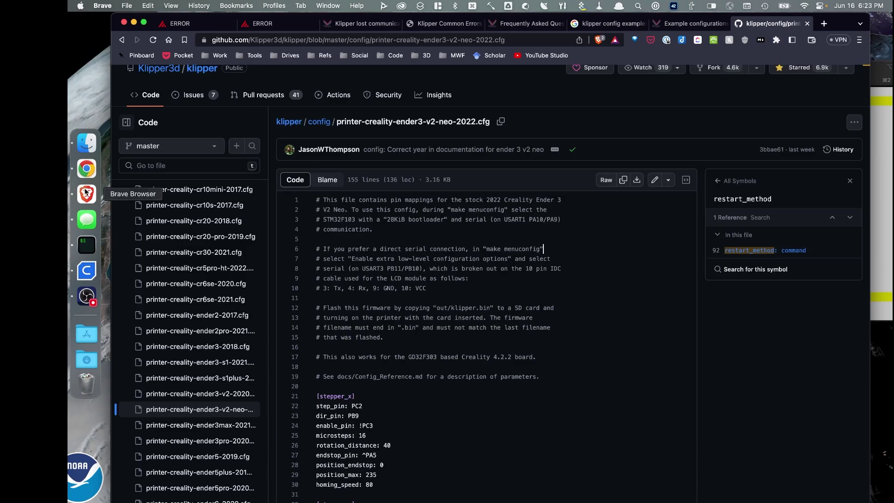
click(86, 247)
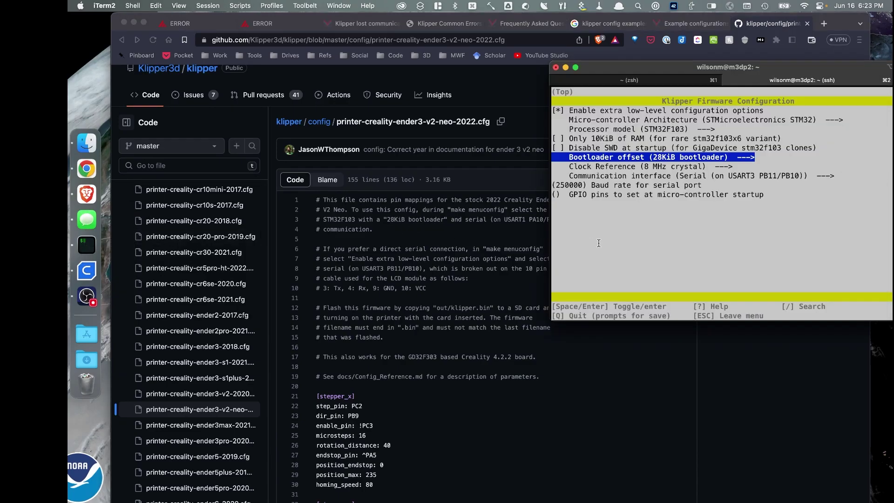
key(Return)
key(Down)
key(Up)
key(Return)
Set the firmware's communication interface to Serial (on USART1 PA10/PA9), as given in the config notes, and save the configuration to build it.
key(Down)
key(Down)
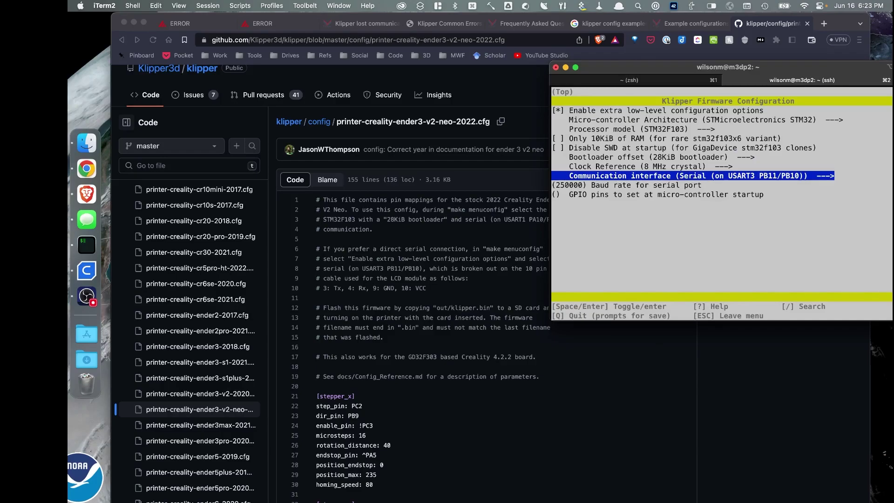
key(Return)
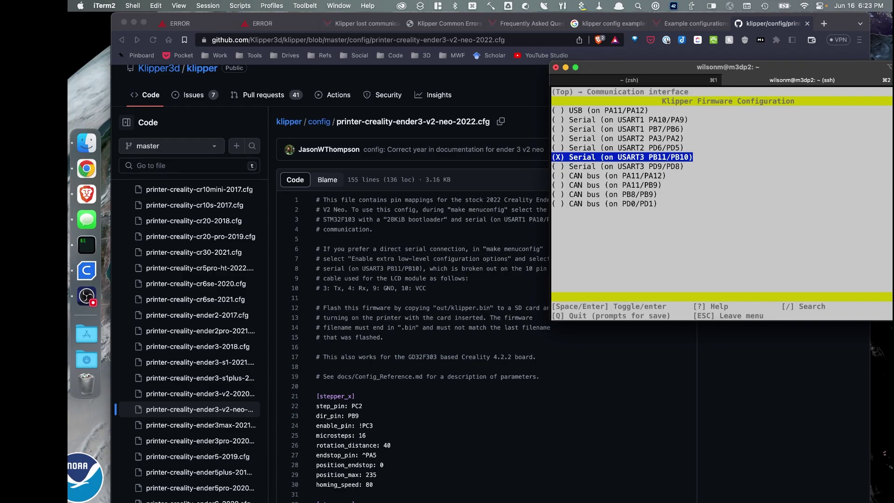
key(Up)
key(Up)
key(Up)
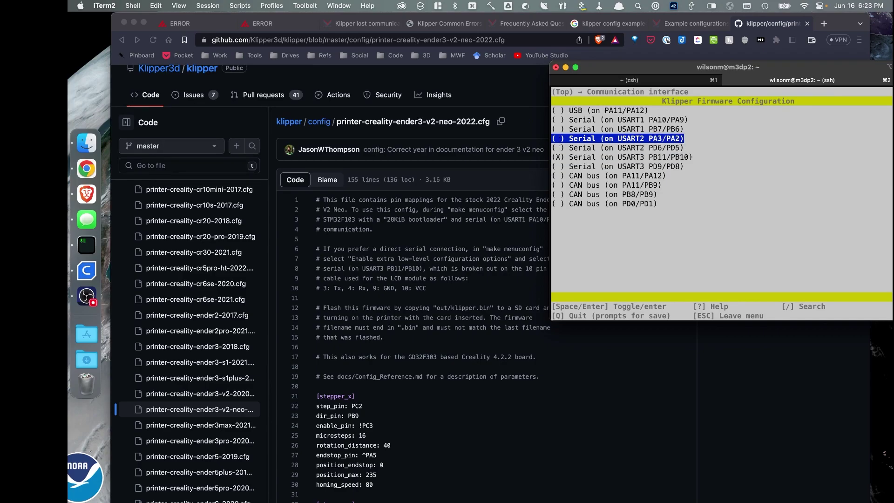
click(418, 228)
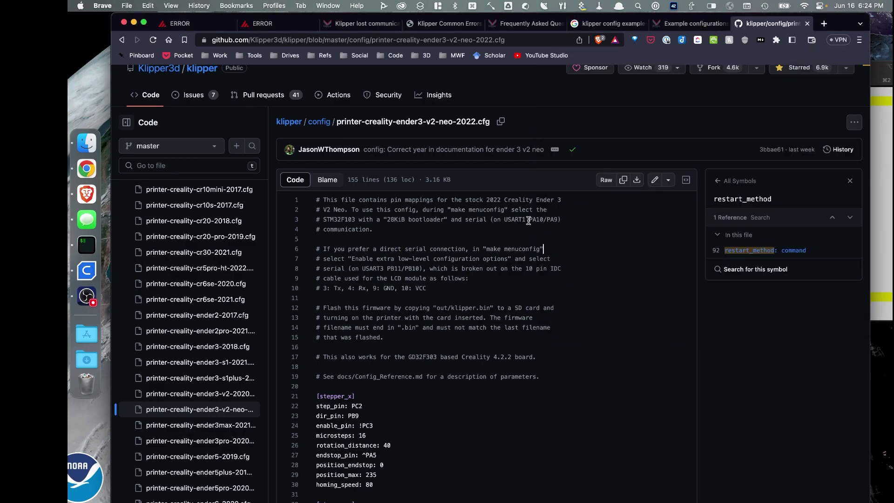
click(879, 198)
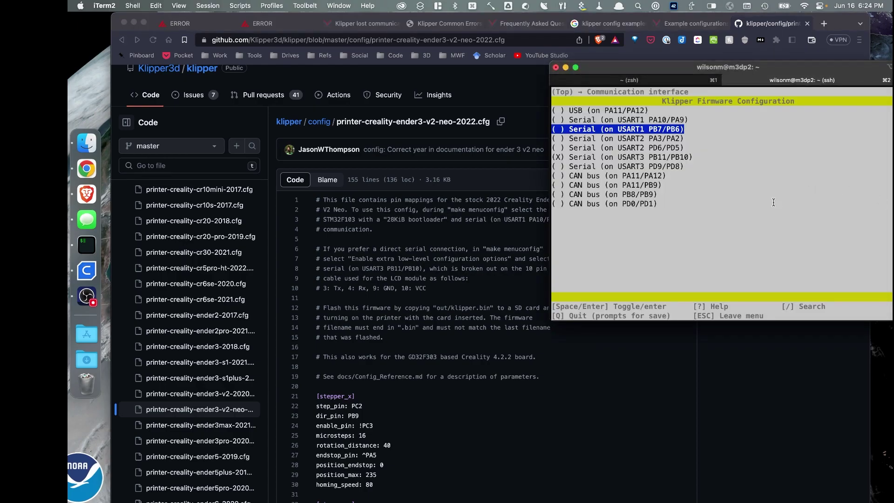
key(Up)
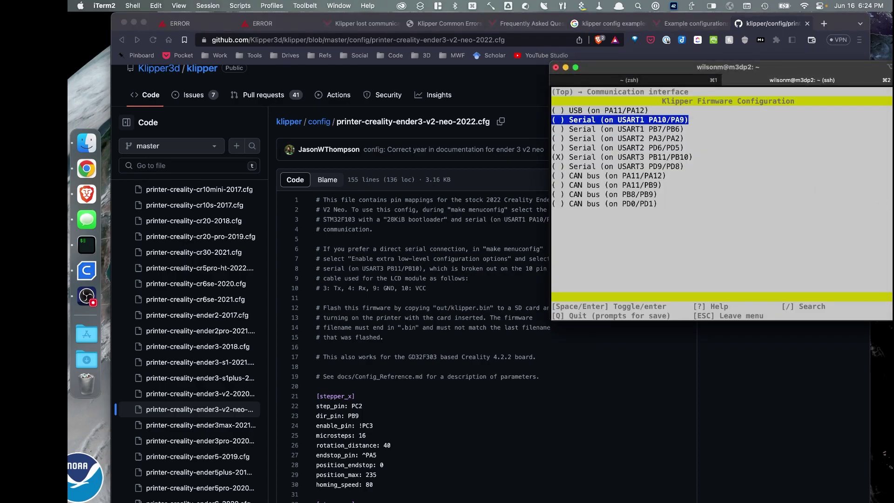
key(Return)
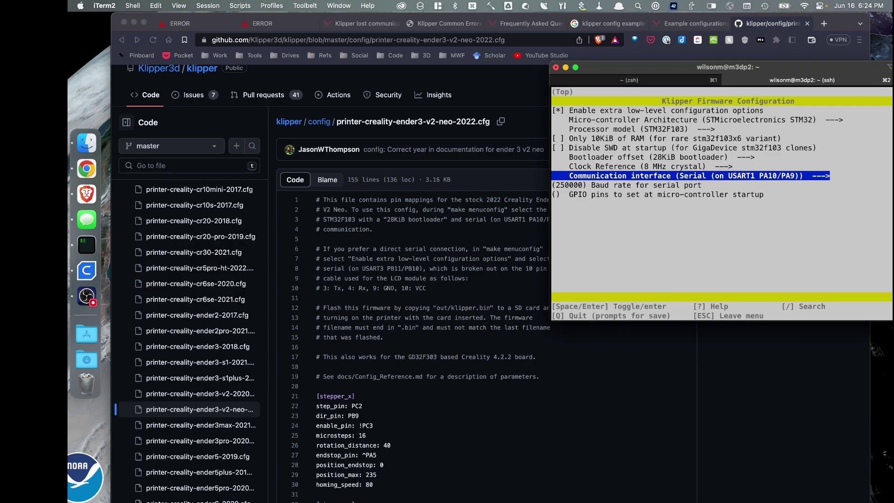
key(q)
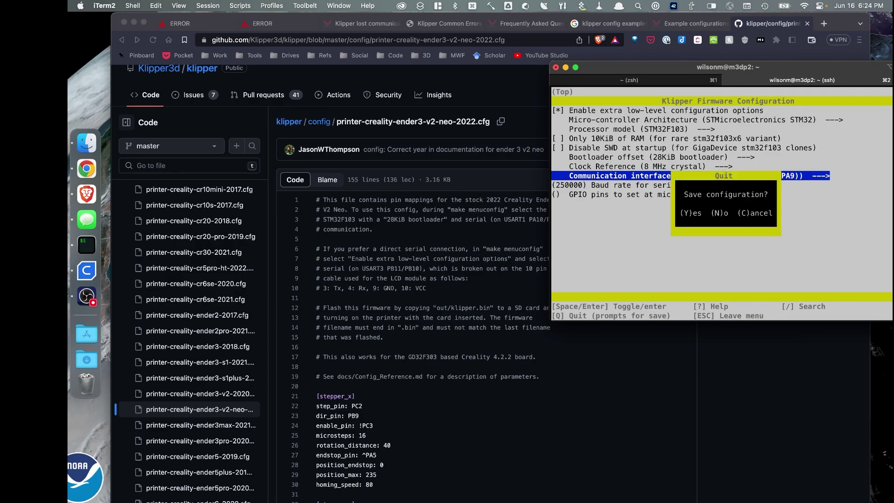
key(y)
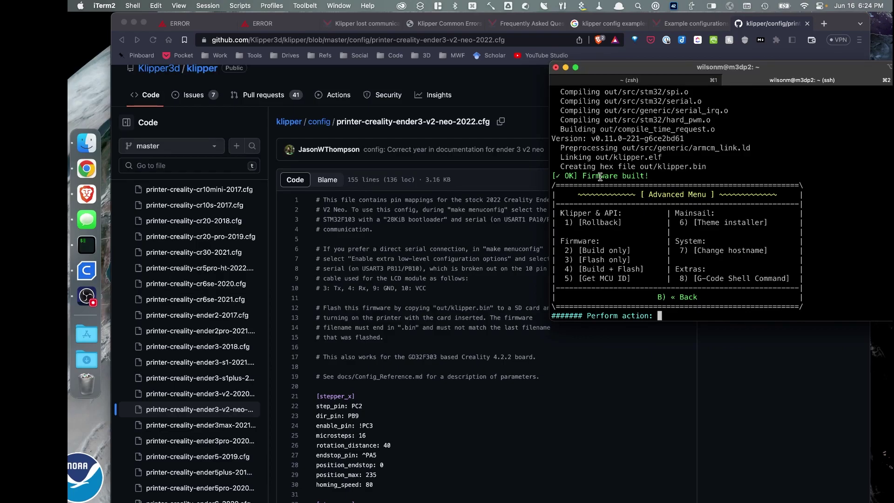
Open the printer's Machine page in Brave and compare its Klipper versions with the firmware version built in the terminal.
click(195, 24)
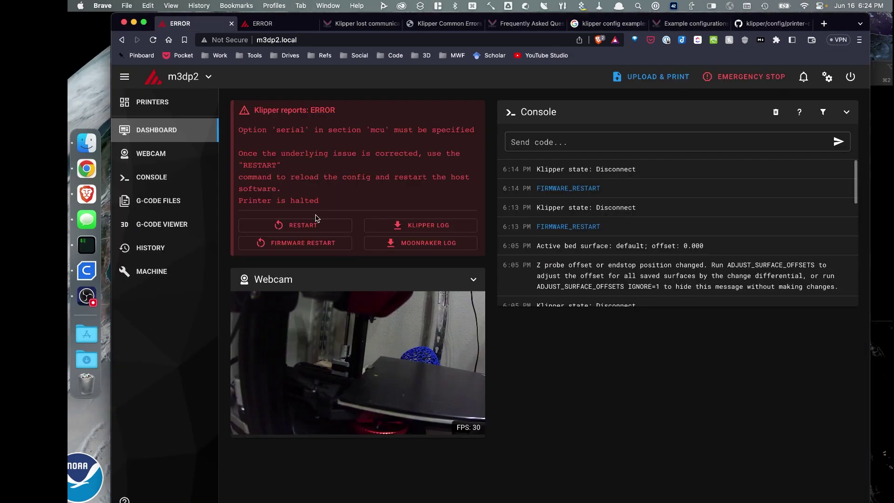
click(158, 271)
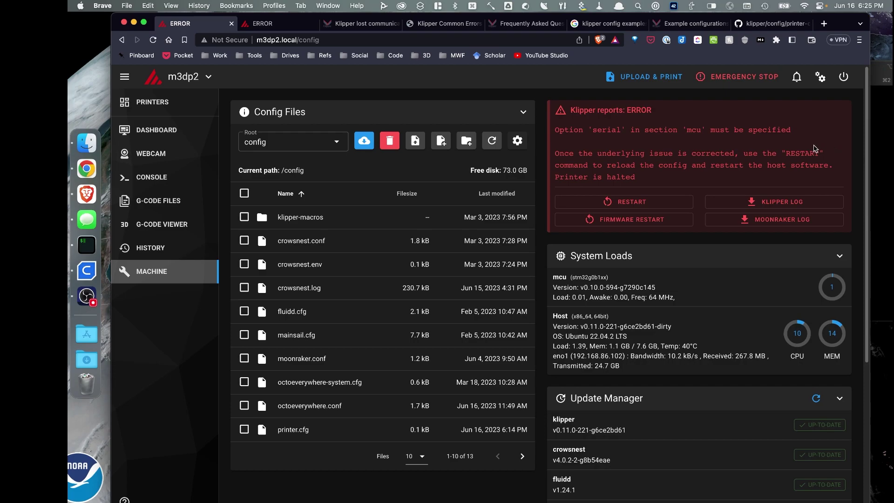
click(891, 171)
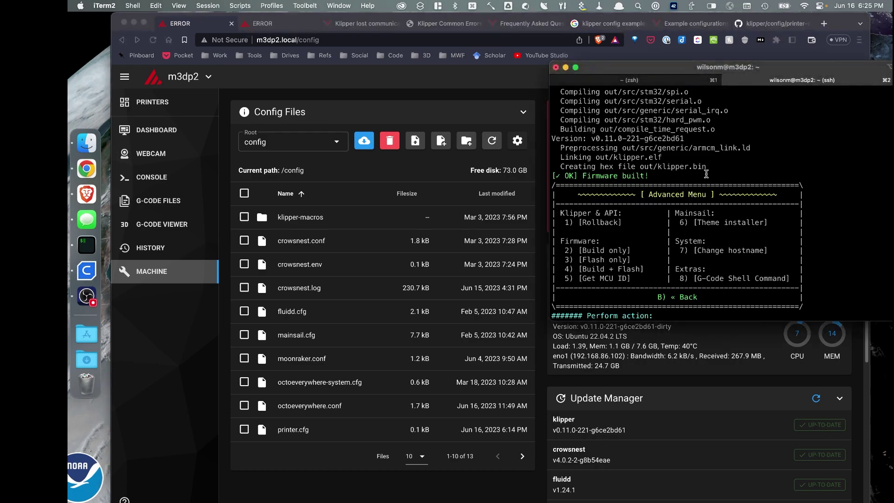
Copy the raw Ender 3 V2 Neo example configuration from GitHub into the empty printer.cfg, save it and restart Klipper.
click(762, 24)
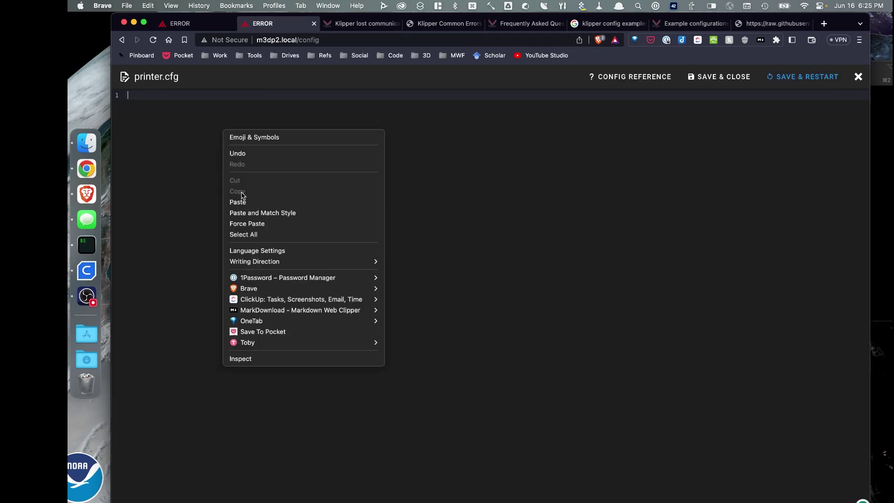
click(237, 201)
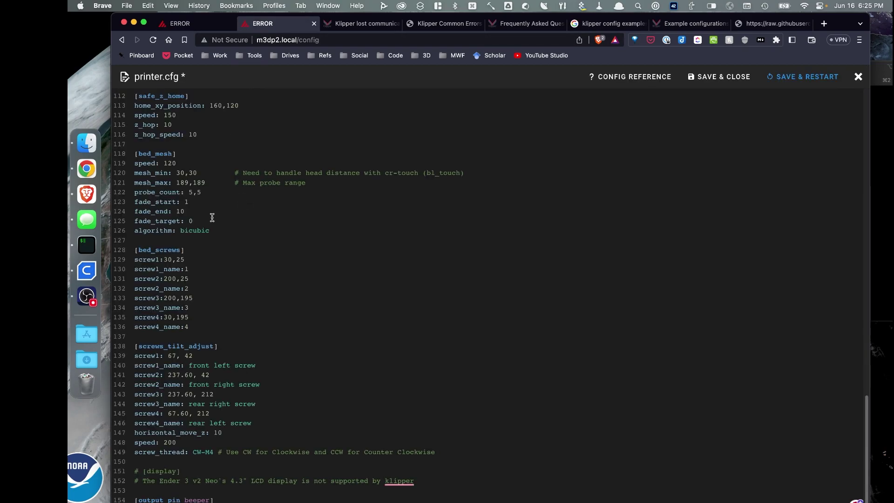
scroll(212, 221, up, 20)
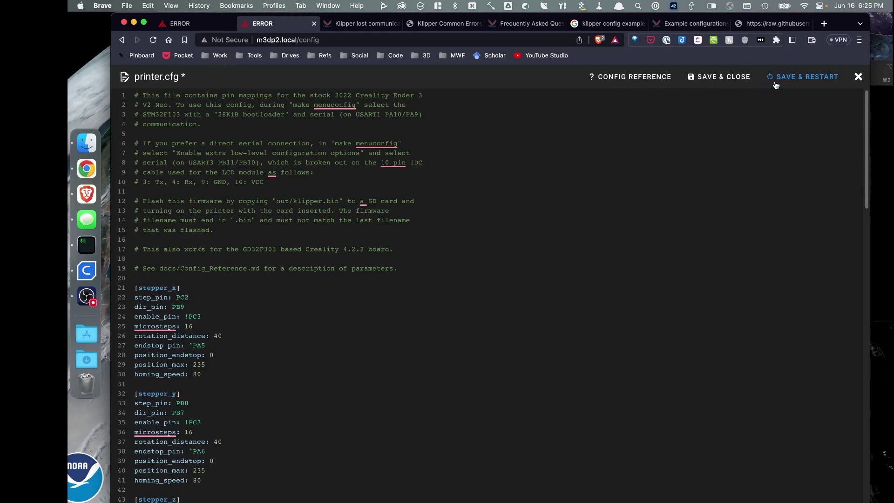
click(810, 77)
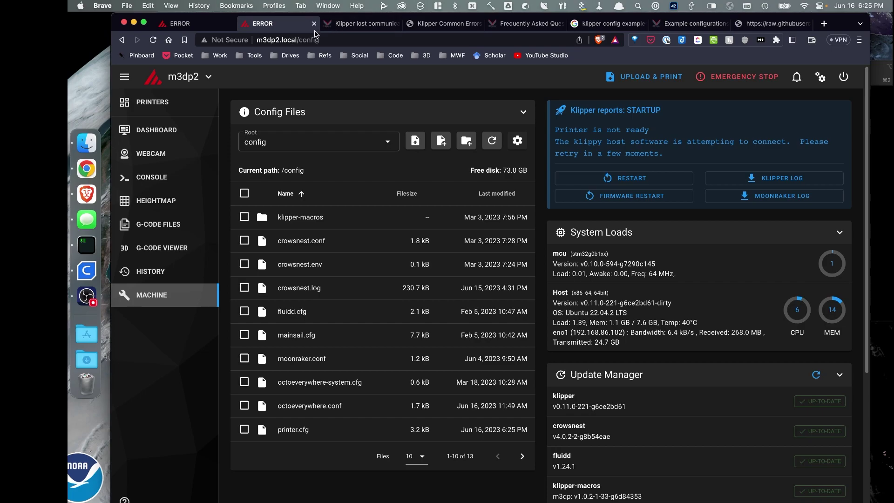
Reopen printer.cfg and examine the serial device path in its [mcu] section.
click(299, 431)
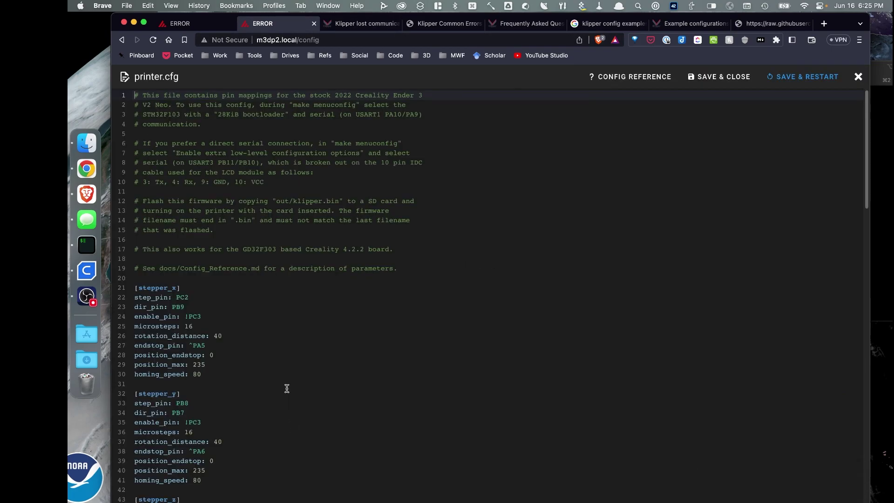
scroll(277, 326, down, 10)
scroll(276, 323, down, 10)
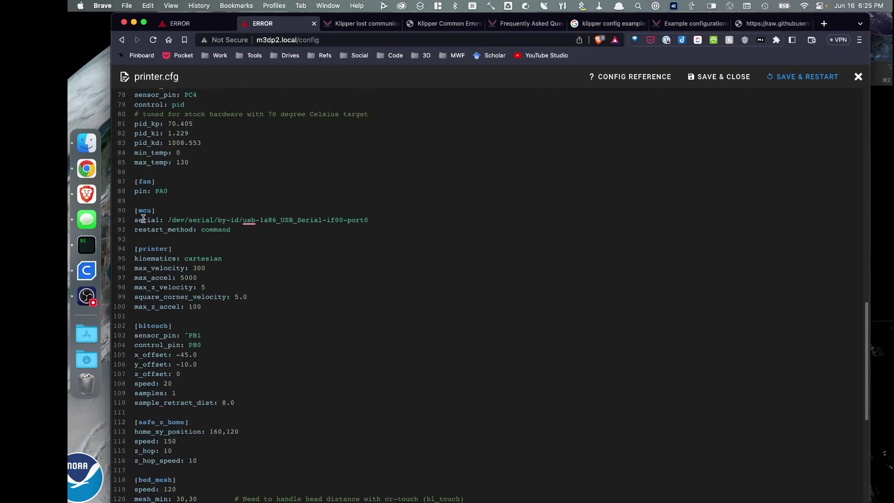
drag(143, 219, 372, 219)
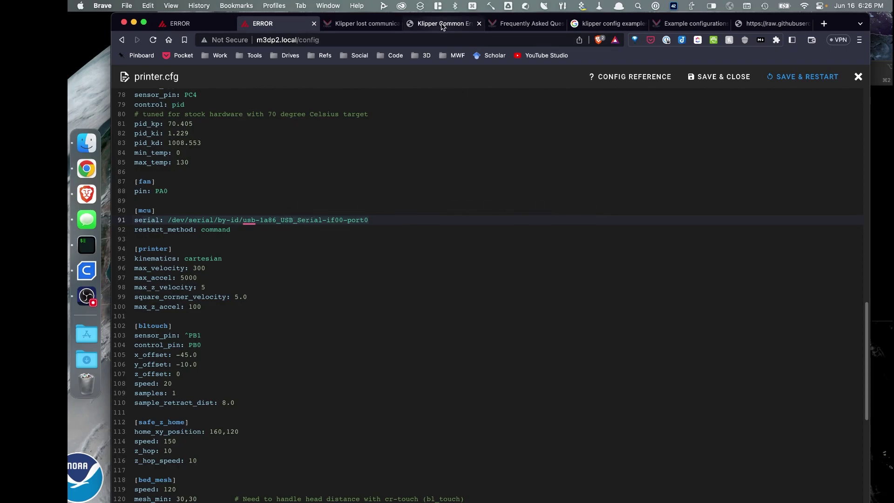
Look through the Klipper Common Errors page in the Voron documentation.
click(442, 26)
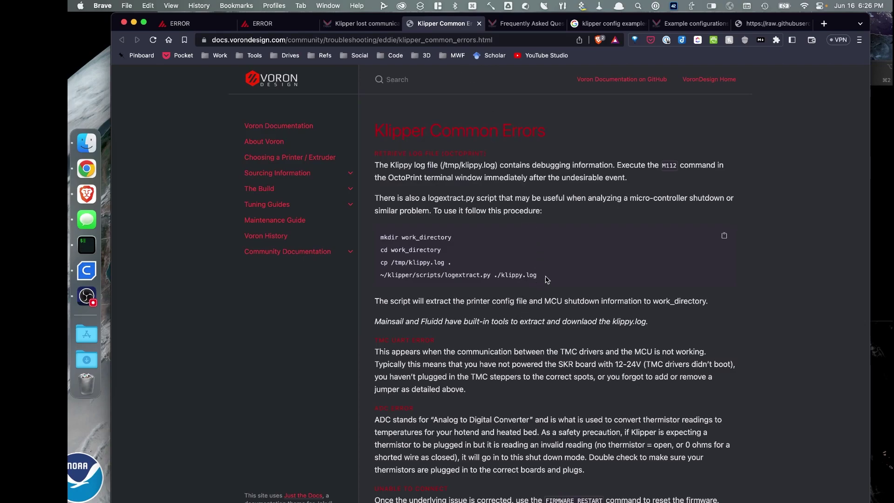
scroll(555, 262, down, 1)
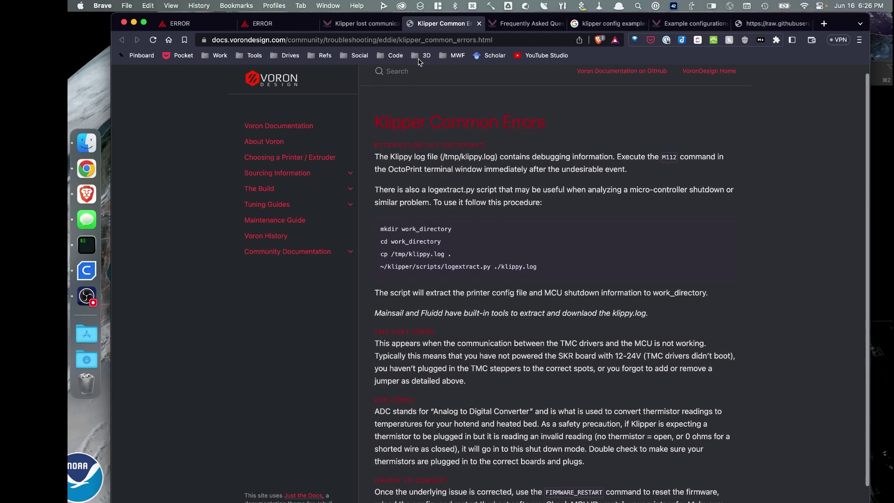
Check the Klipper lost-communication forum thread, and copy the command ls /dev/serial/by-id/* from the serial port section of the Klipper FAQ.
click(363, 23)
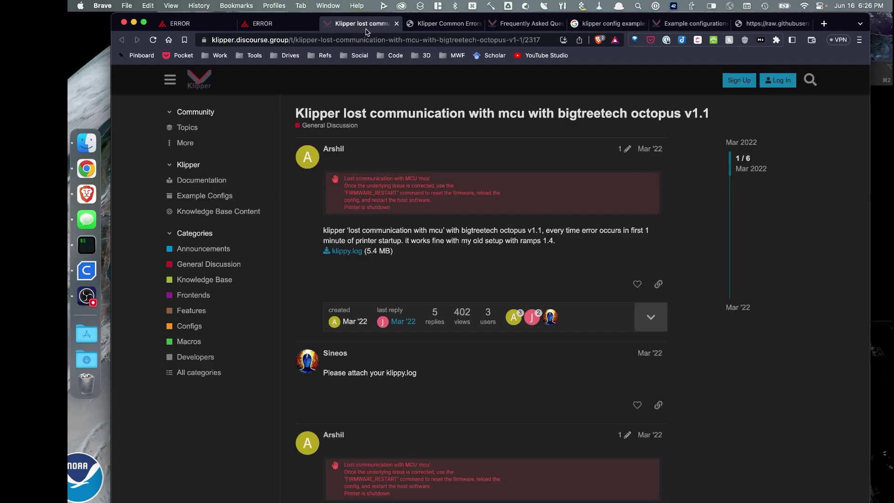
click(506, 26)
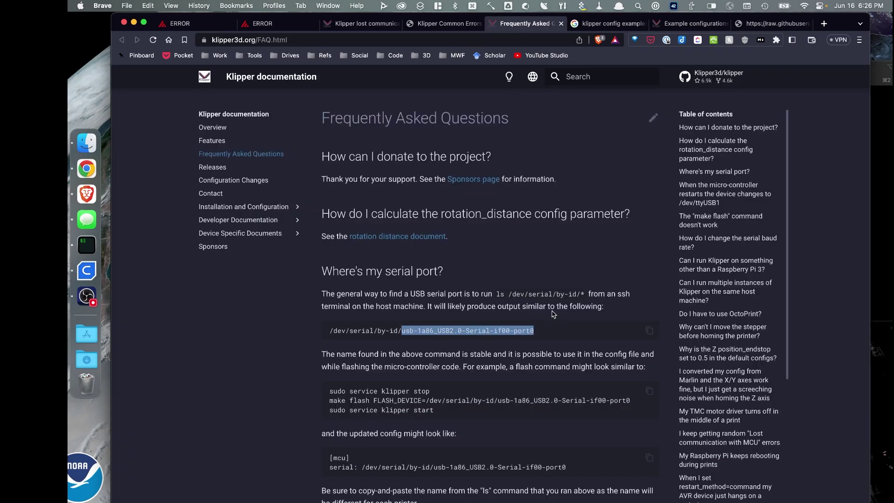
drag(497, 294, 585, 293)
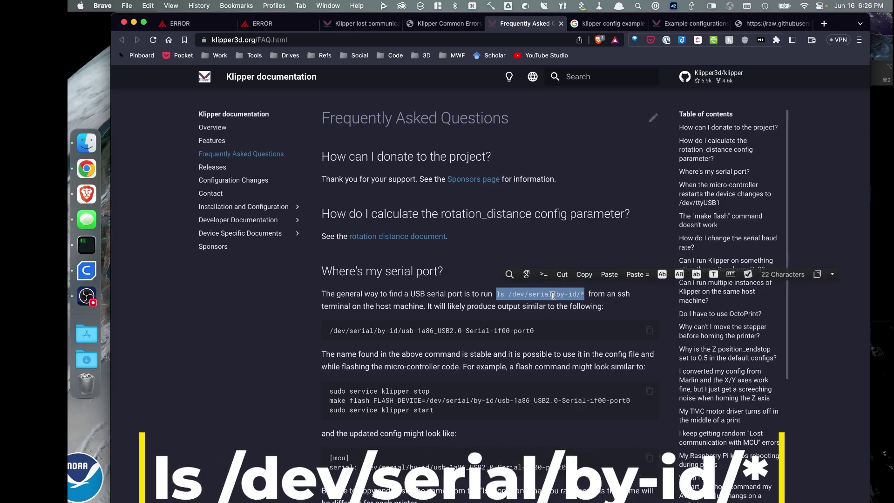
right_click(562, 299)
click(569, 317)
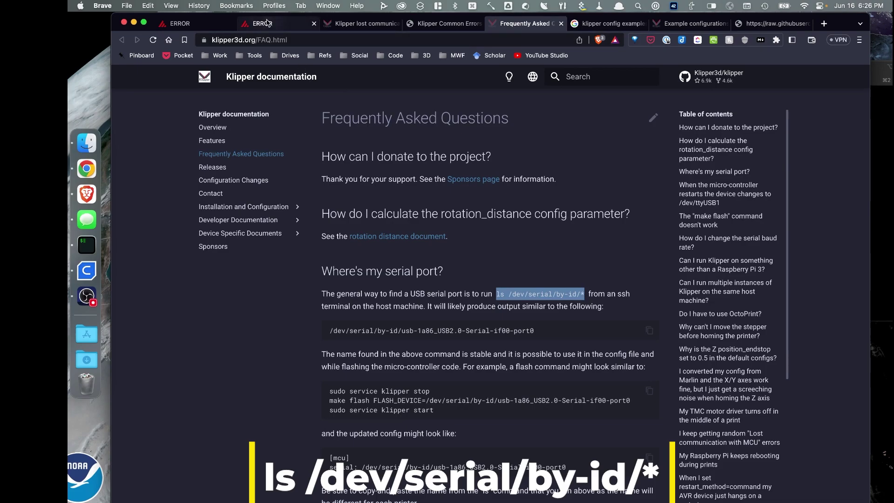
Switch to iTerm2 and connect to the m3dp2.local host over SSH from the local shell session, entering the account password.
click(87, 245)
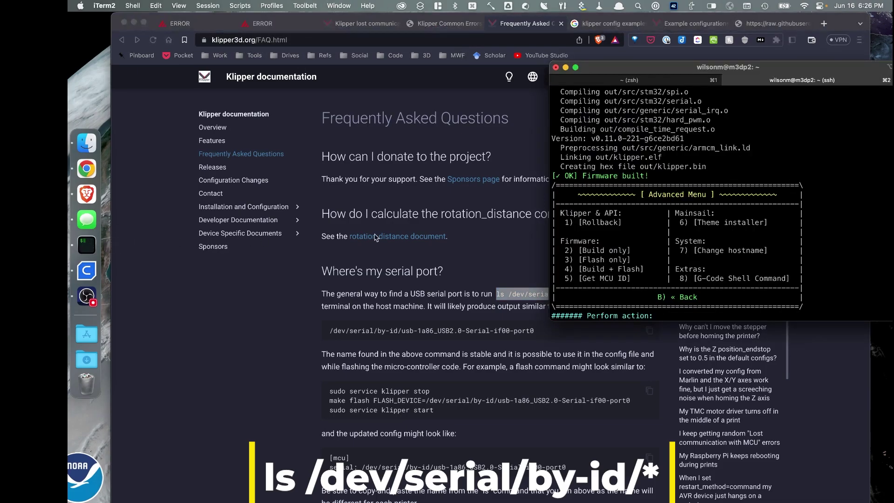
click(636, 82)
drag(682, 68, 662, 56)
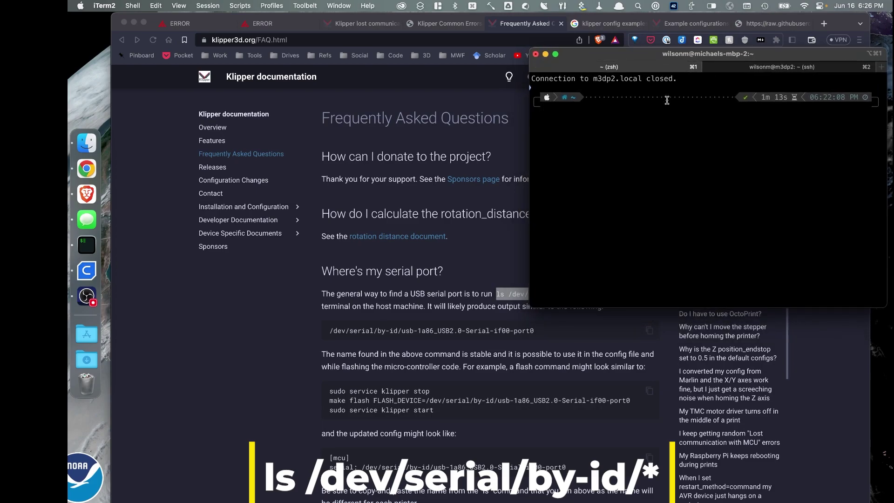
text(ssh)
key(Right)
key(Return)
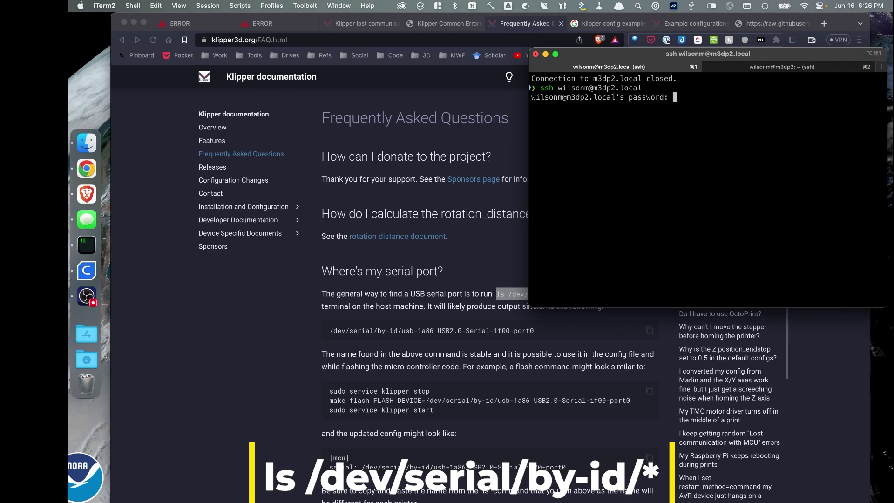
key(Return)
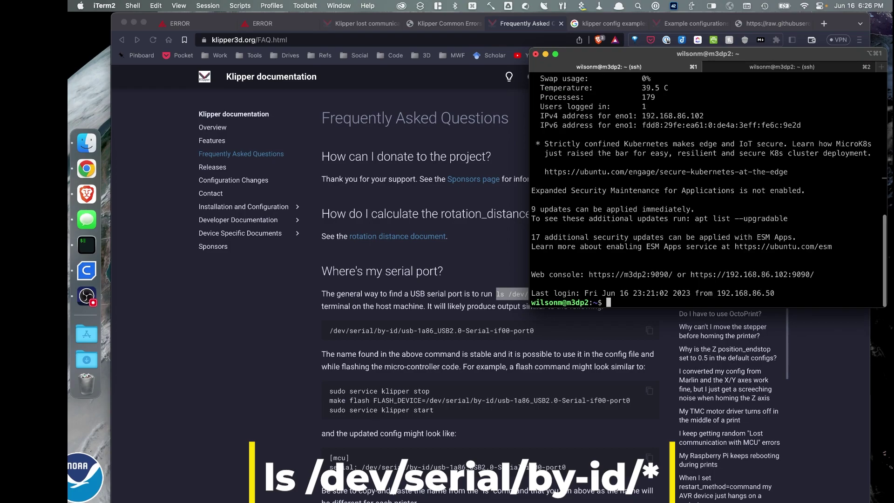
Run ls /dev/serial/by-id/* on the printer host and copy the serial device path it returns.
right_click(622, 303)
click(635, 332)
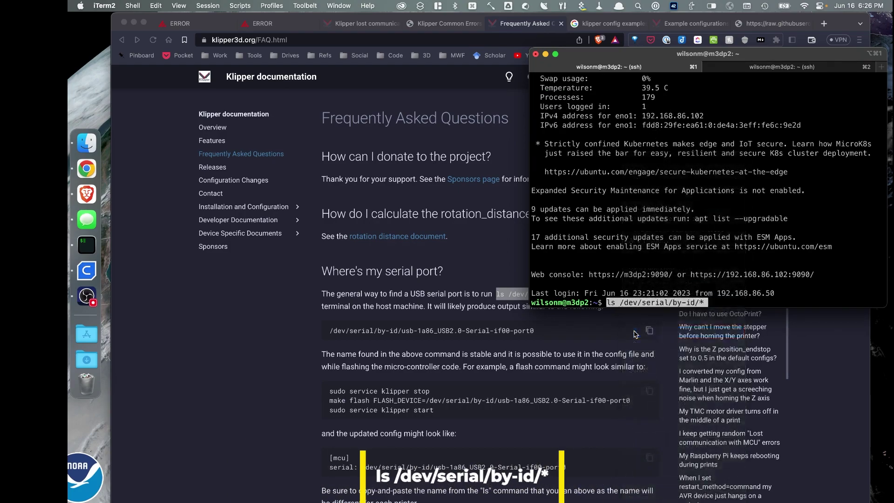
key(Return)
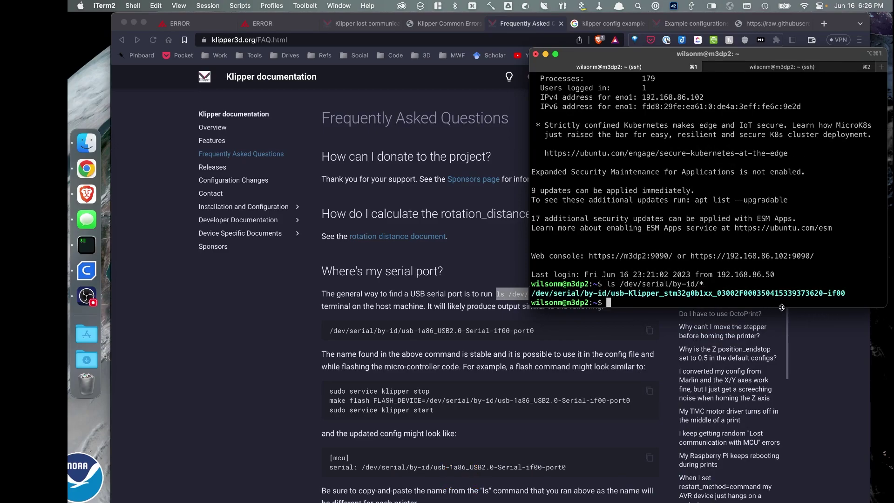
drag(846, 293, 532, 294)
right_click(550, 294)
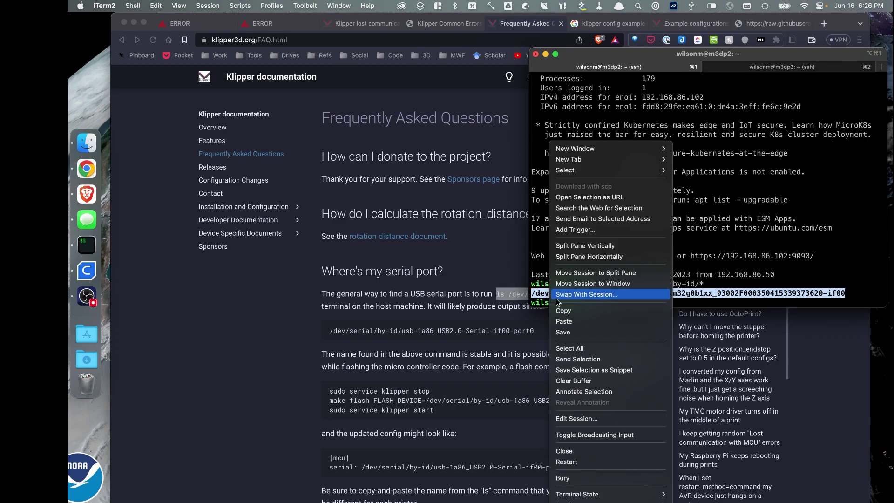
click(564, 314)
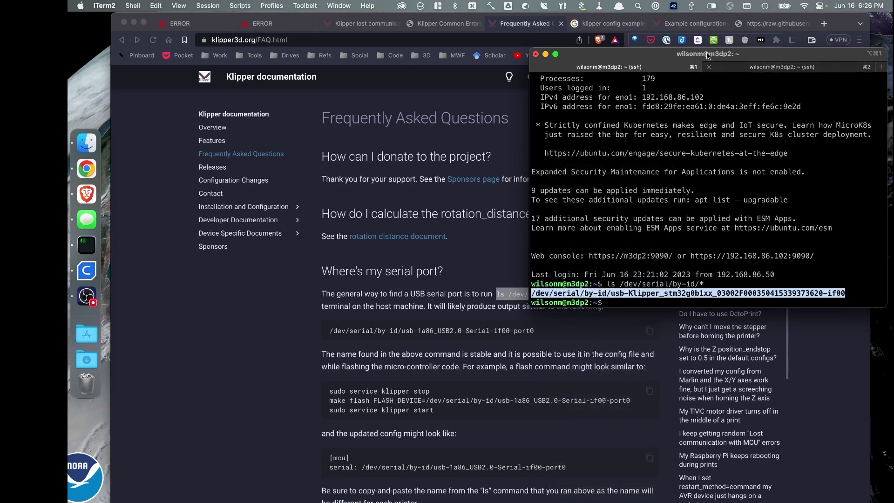
click(250, 24)
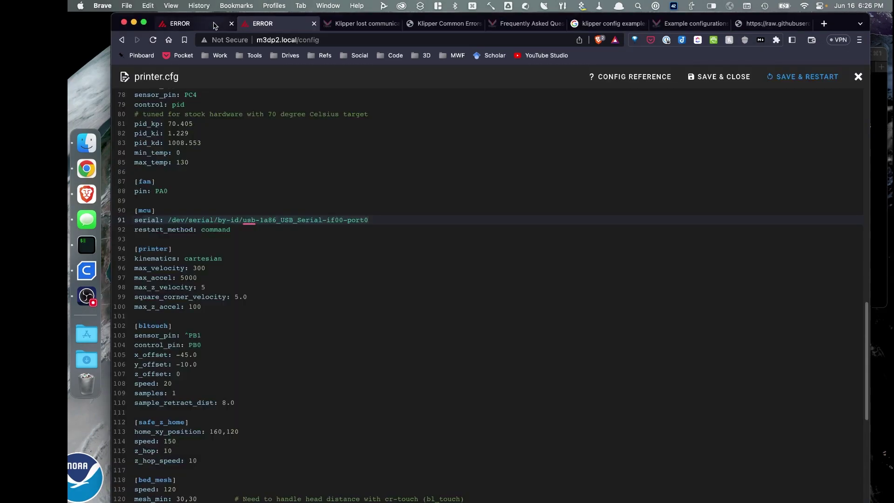
drag(376, 221, 171, 220)
key(BackSpace)
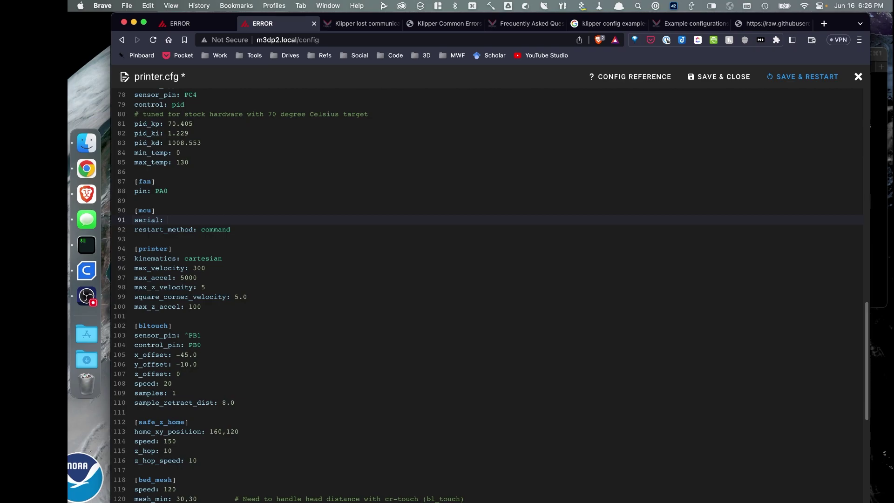
key(super+v)
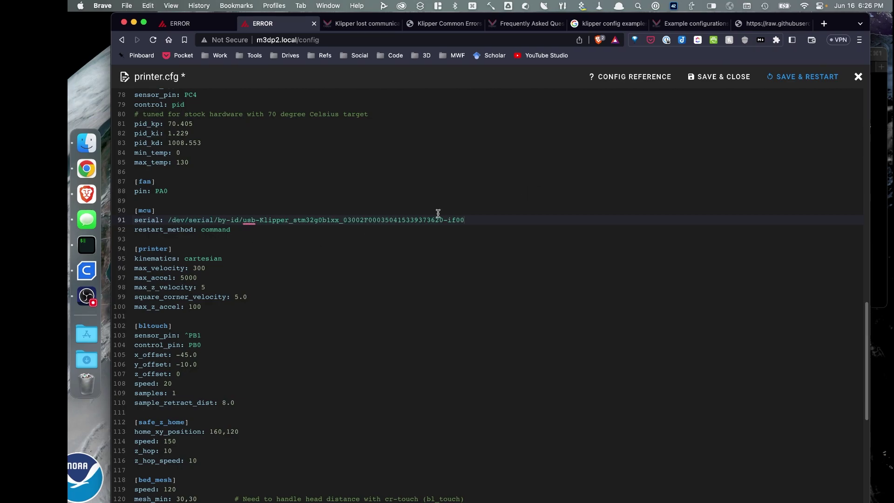
click(802, 77)
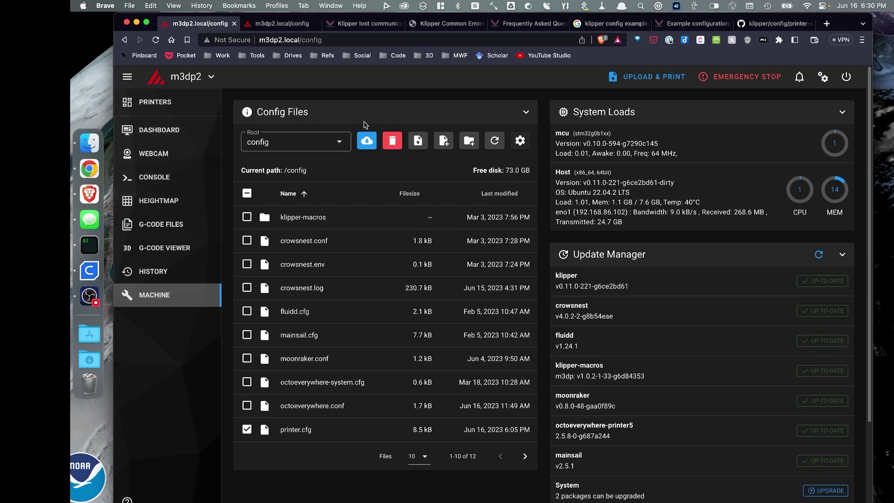
Examine the header comments of printer-creality-ender3-v2-neo-2022.cfg on GitHub for its firmware build and flashing instructions.
click(771, 24)
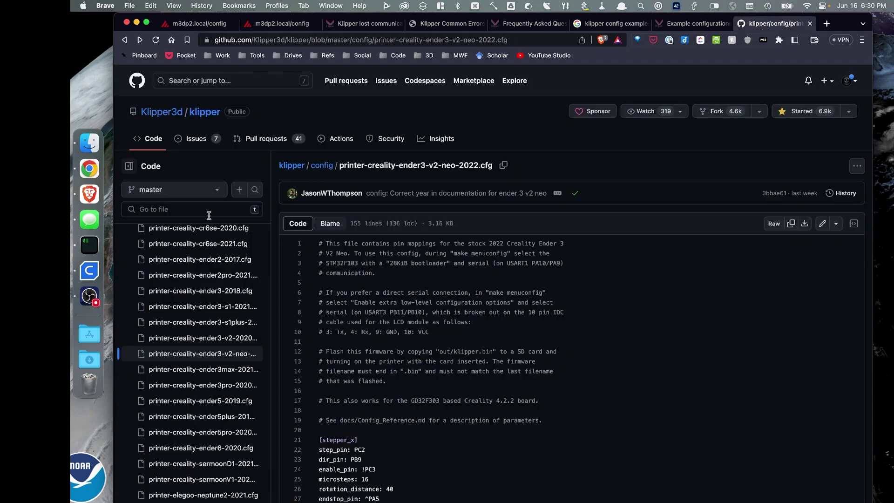
scroll(335, 282, down, 1)
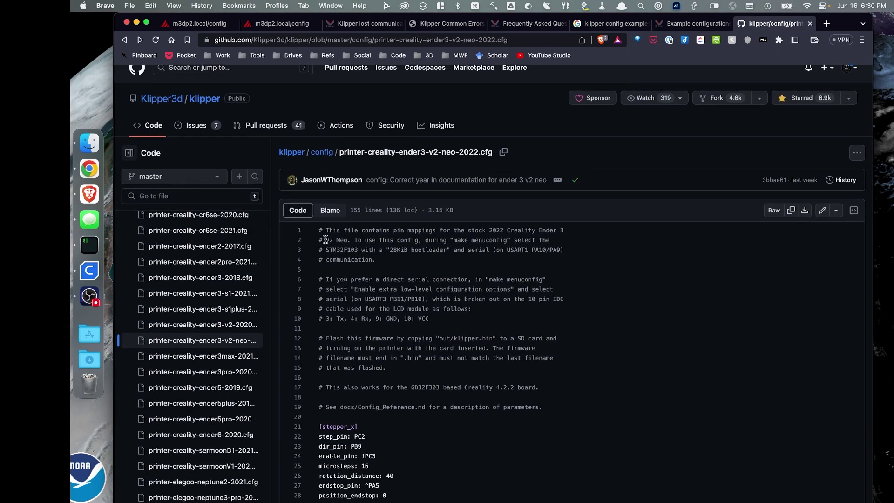
drag(319, 230, 512, 397)
click(490, 324)
scroll(446, 259, up, 1)
Browse the example files in Klipper's GitHub config directory and open printer-tronxy-x5sa-v6-2019.cfg.
click(319, 154)
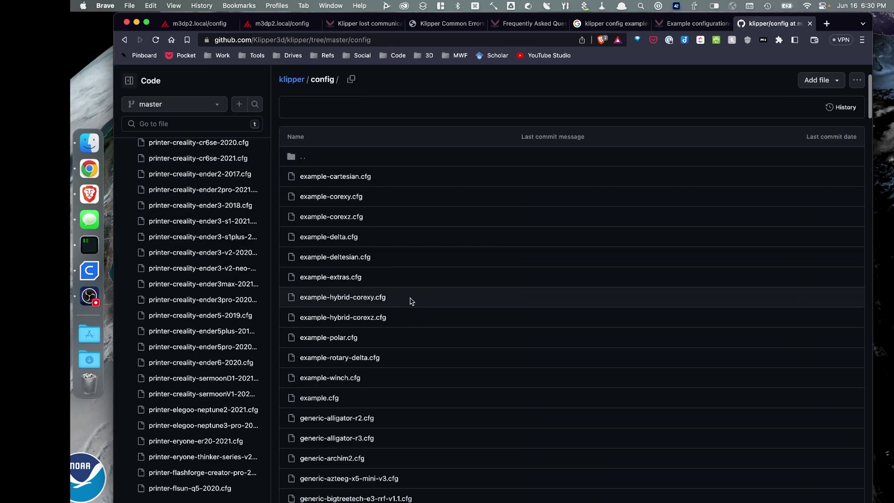
scroll(386, 283, down, 15)
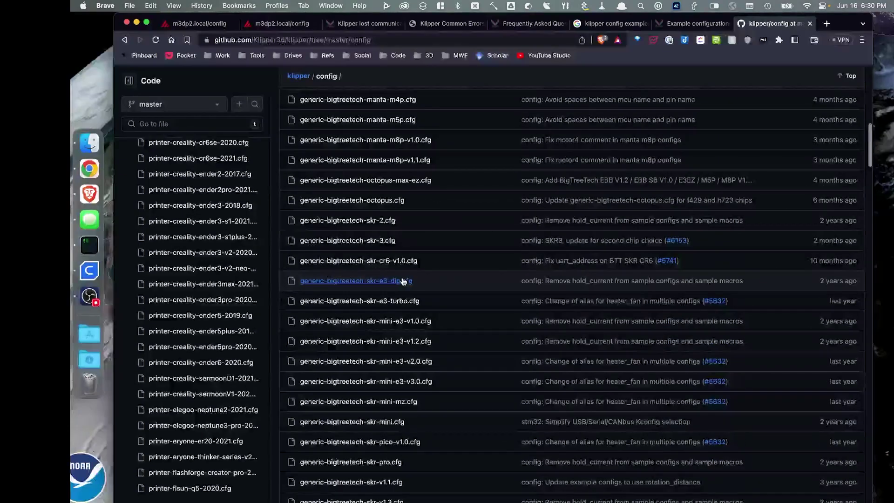
scroll(404, 278, down, 20)
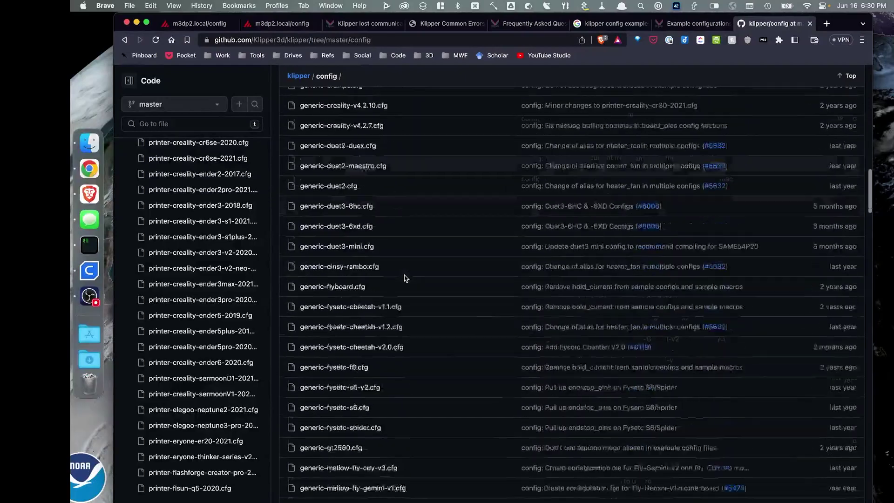
scroll(404, 278, down, 15)
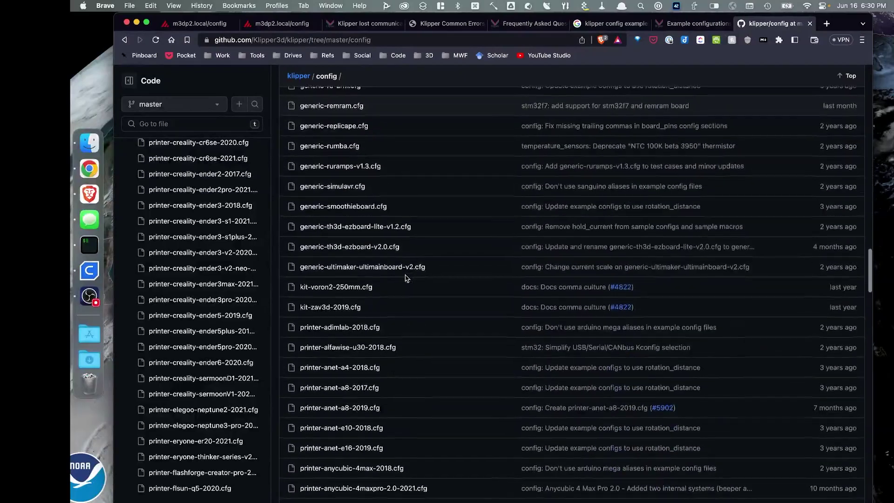
scroll(405, 278, down, 15)
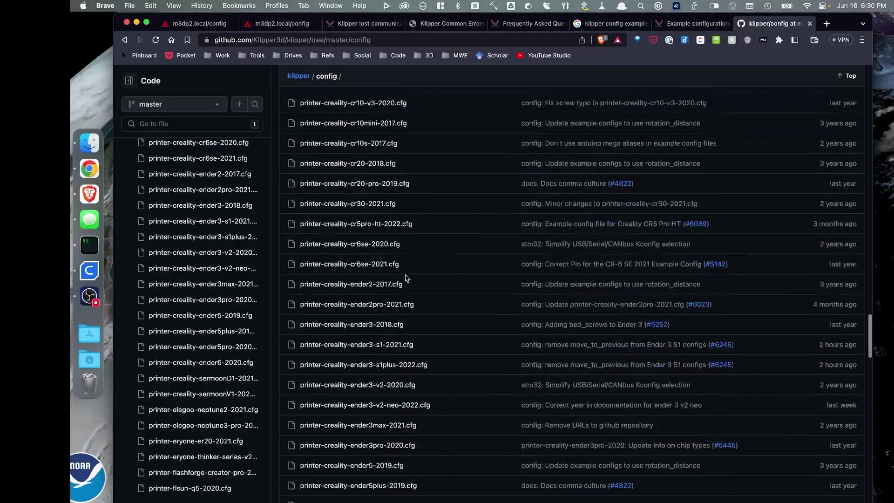
scroll(404, 279, down, 5)
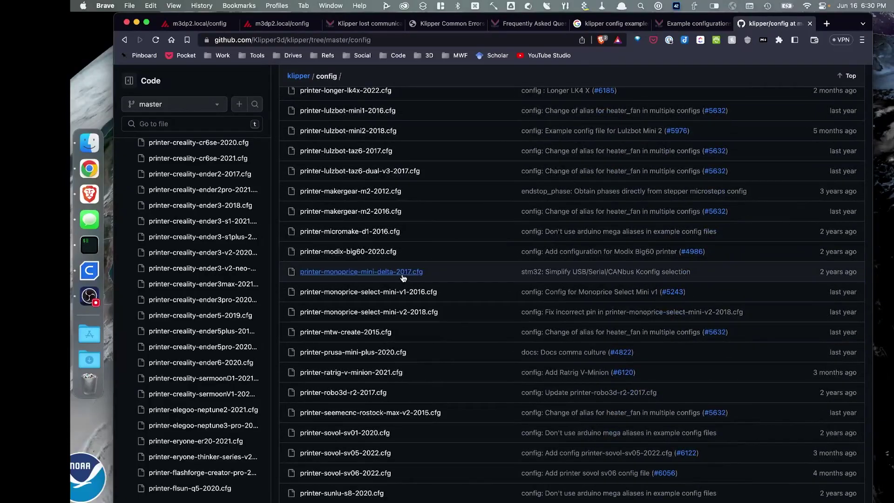
scroll(402, 275, down, 5)
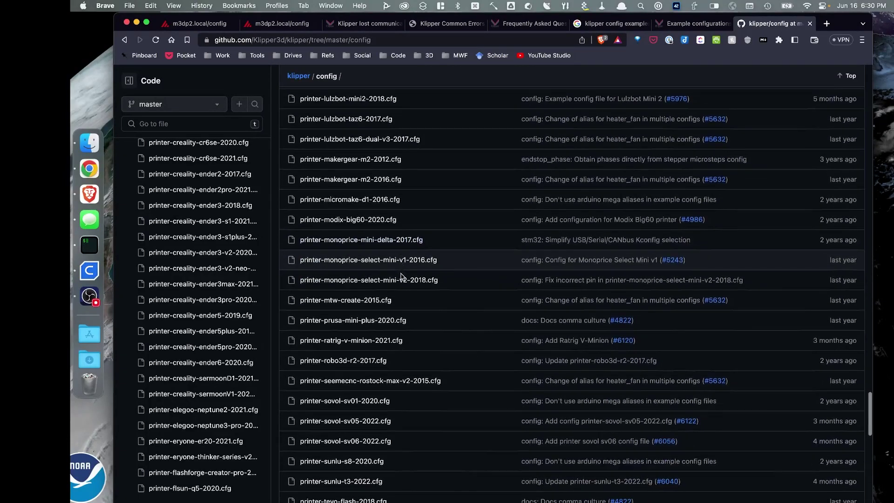
scroll(402, 278, down, 5)
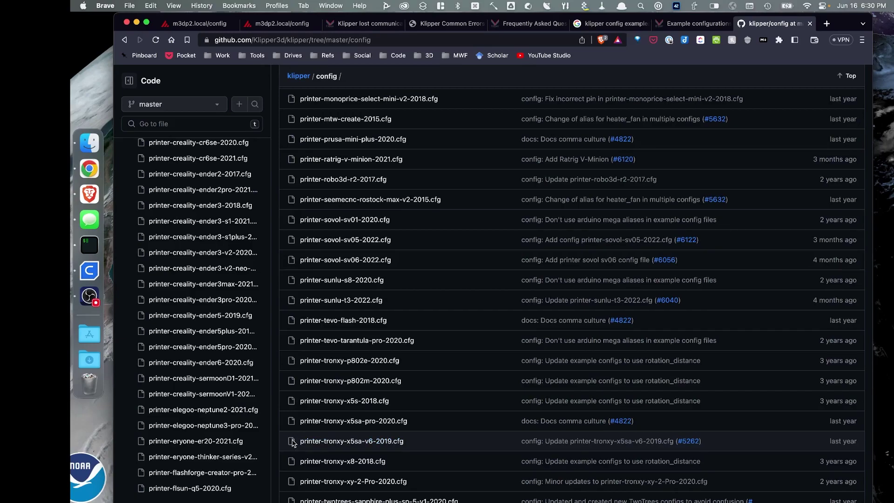
click(351, 445)
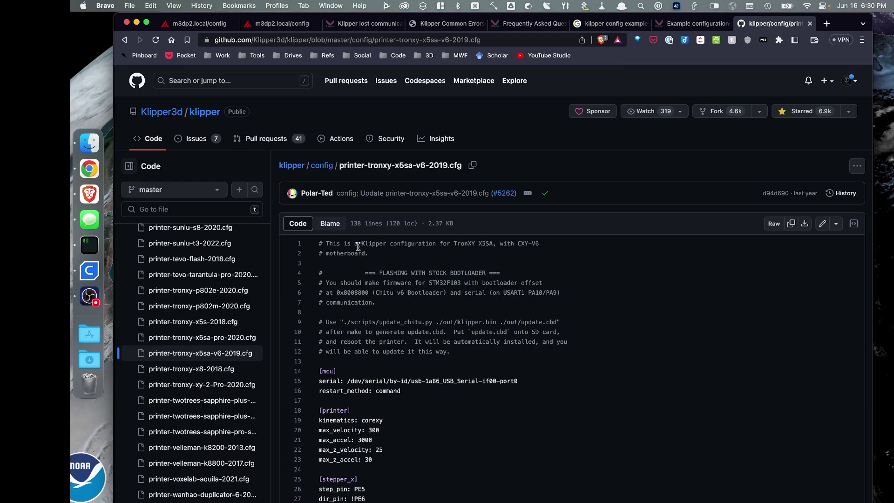
Examine the stock bootloader flashing notes in the TronXY X5SA example and compare them with the Klipper Firmware Configuration in the terminal.
drag(326, 250, 461, 347)
click(395, 264)
drag(470, 355, 318, 244)
click(366, 343)
drag(408, 331, 445, 332)
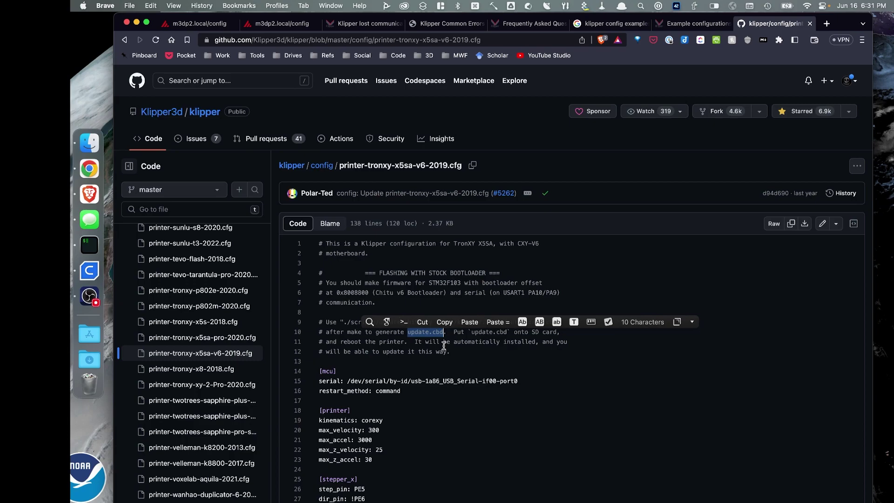
click(465, 344)
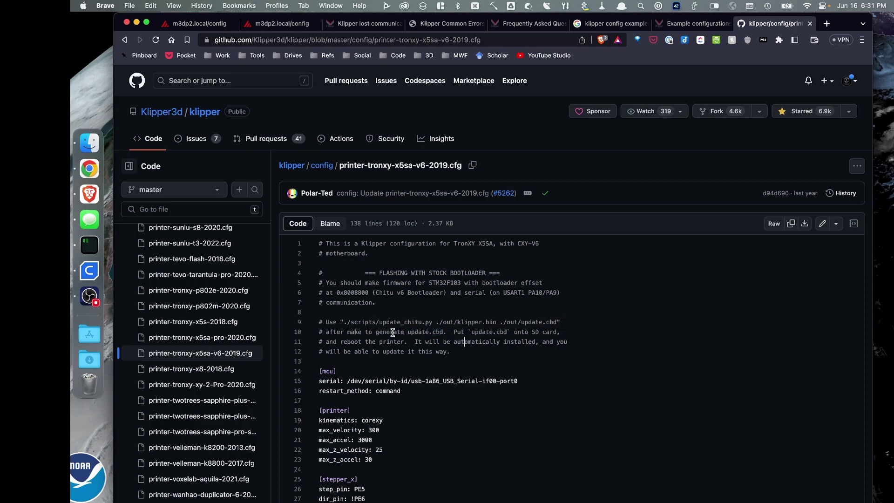
drag(451, 353, 320, 243)
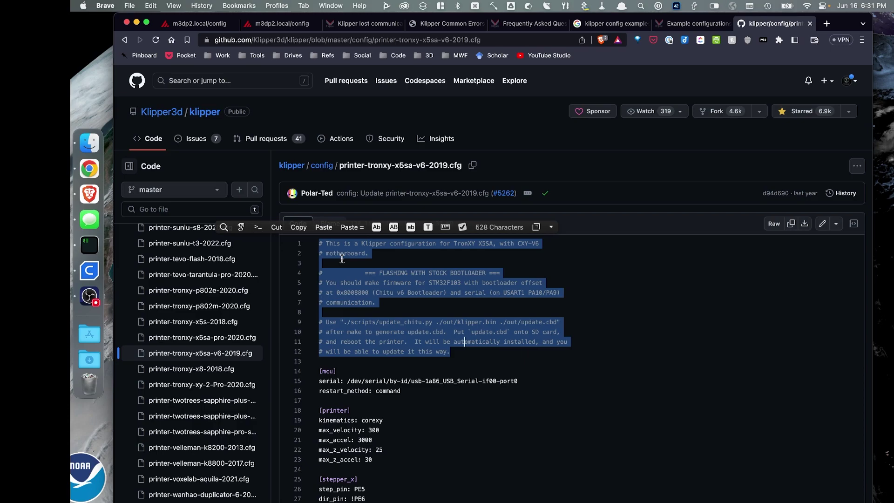
click(97, 245)
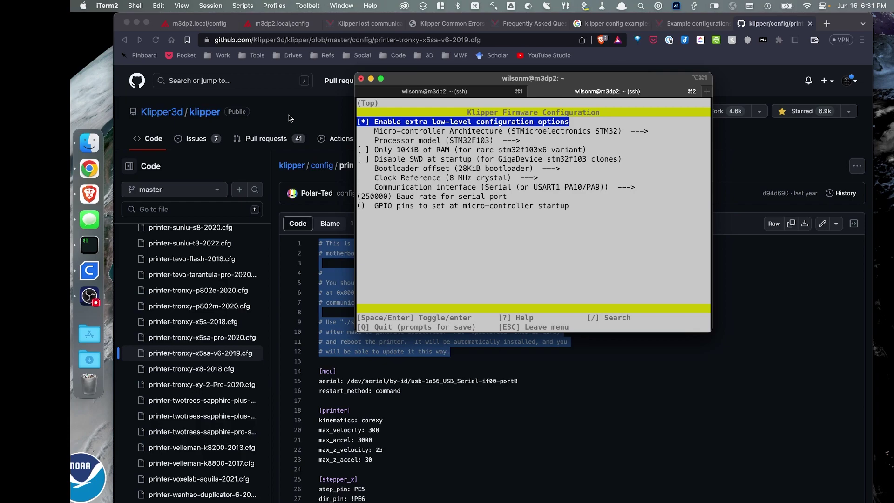
click(334, 330)
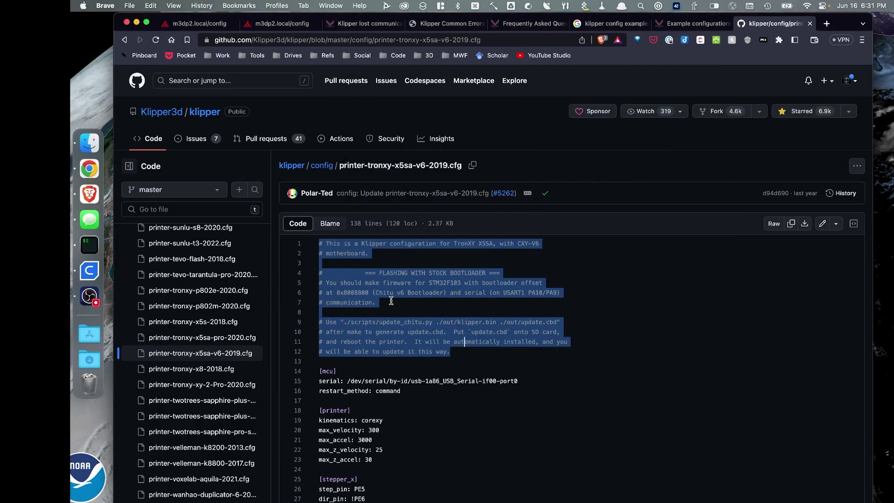
Revisit the Klipper Example configurations page, the Klipper FAQ and Voron's Klipper Common Errors page.
key(ctrl+shift+Tab)
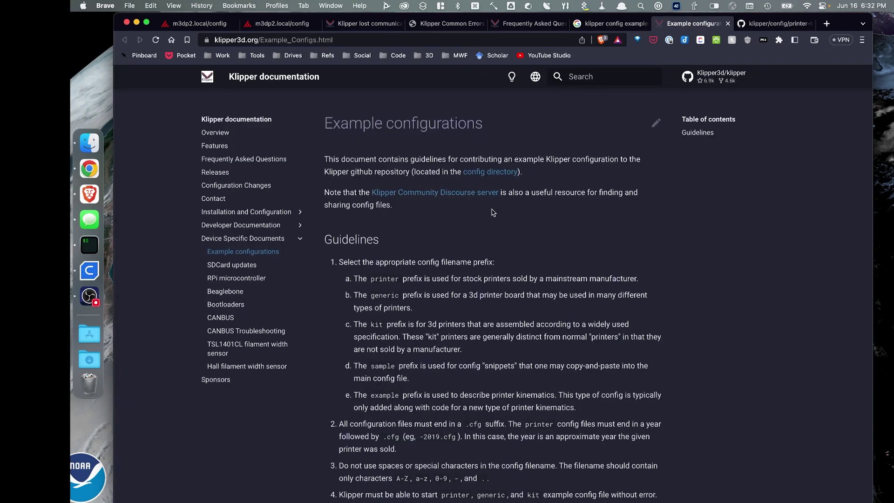
click(521, 24)
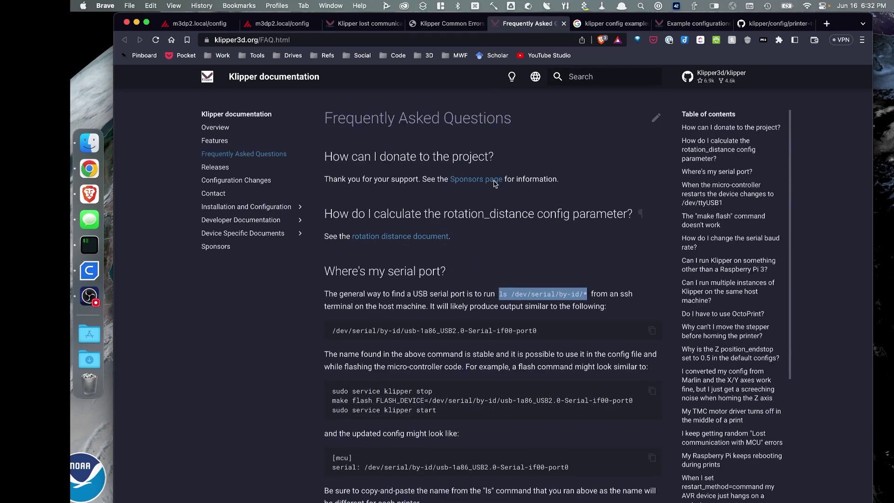
click(421, 25)
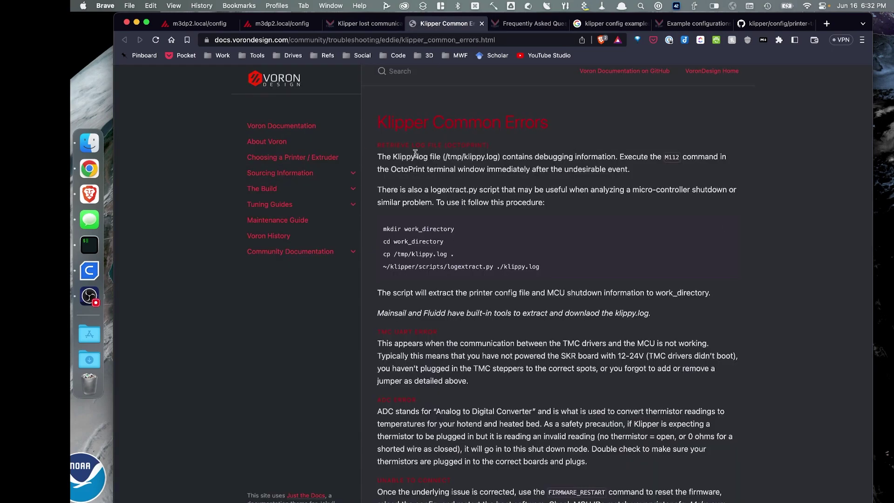
Read the klippy.log, TMC, ADC and connection error sections of Voron's Klipper Common Errors page.
scroll(428, 208, down, 1)
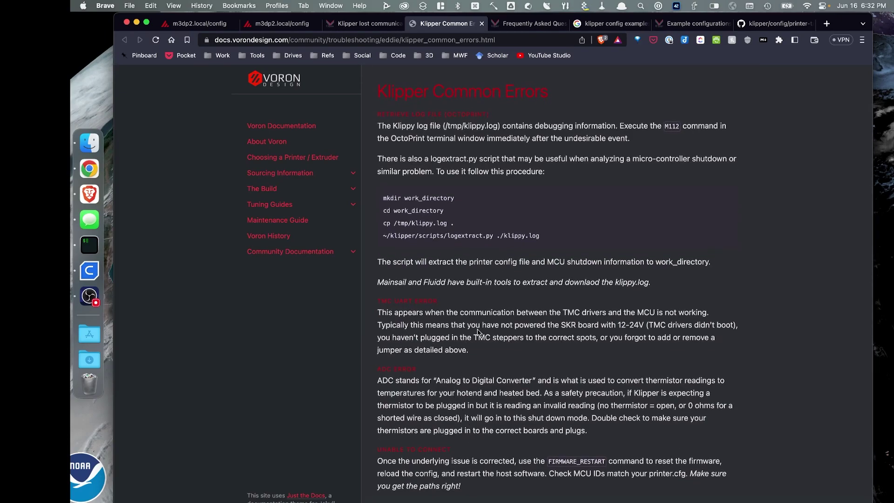
scroll(478, 332, up, 1)
scroll(478, 329, down, 1)
Review the m3dp2 printer's dashboard in Mainsail, covering temperatures, console messages, toolhead and extruder controls.
click(186, 28)
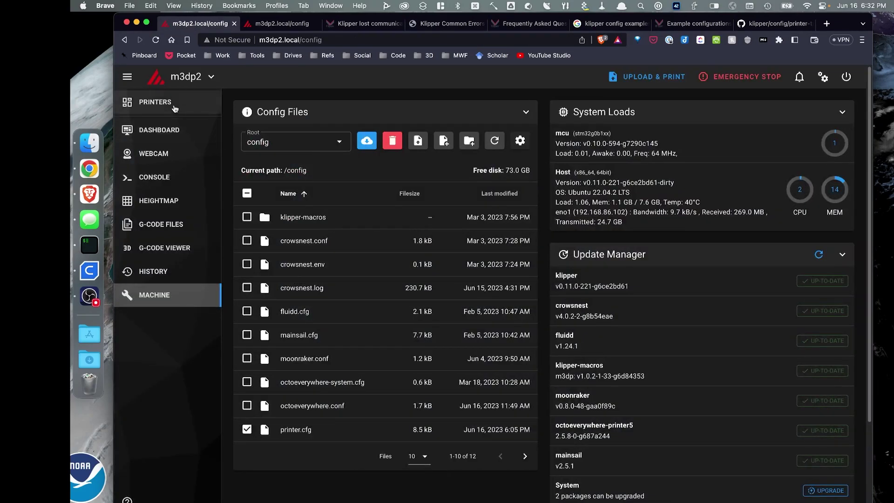
click(161, 130)
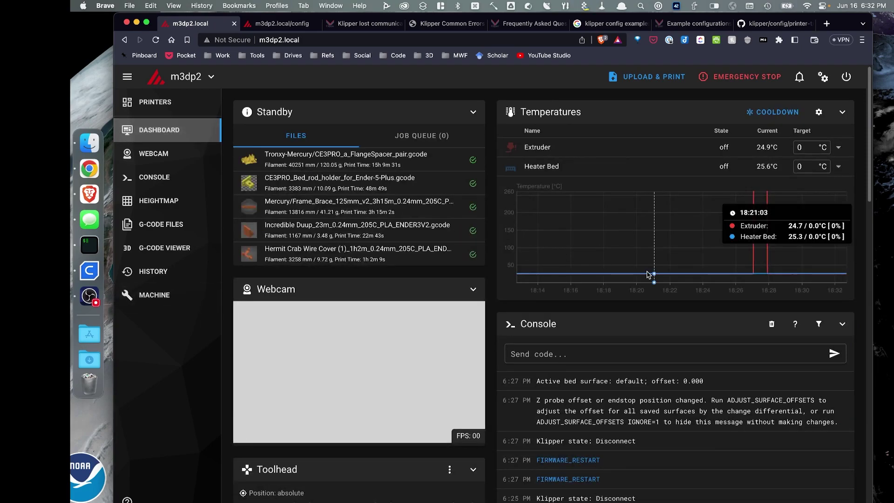
scroll(634, 310, down, 15)
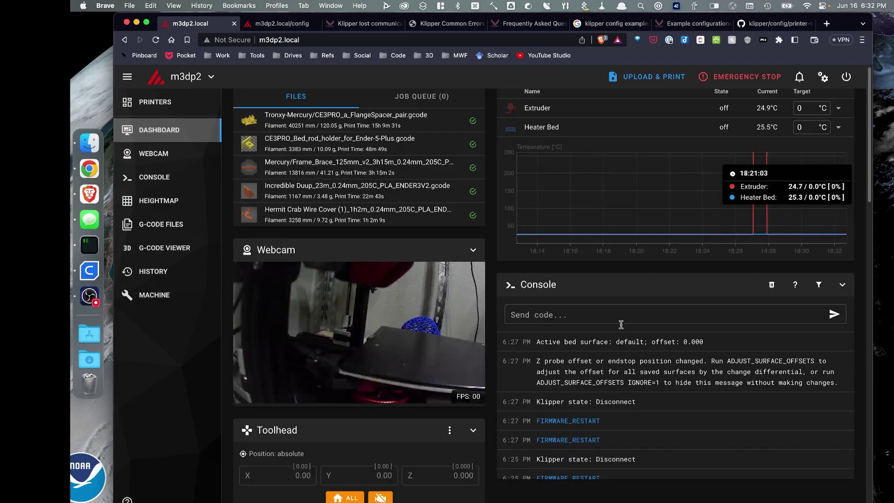
scroll(559, 310, down, 5)
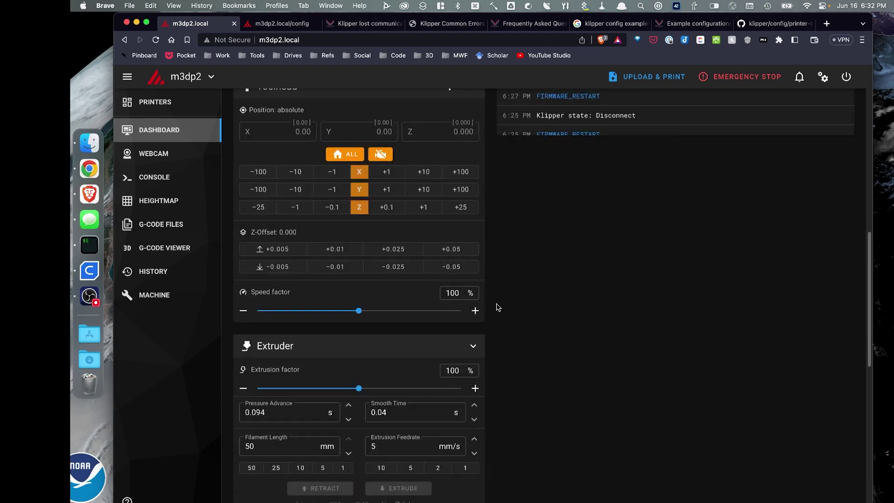
Download the Klipper log from the Machine page to Downloads and open klippy.log in Visual Studio Code.
click(158, 297)
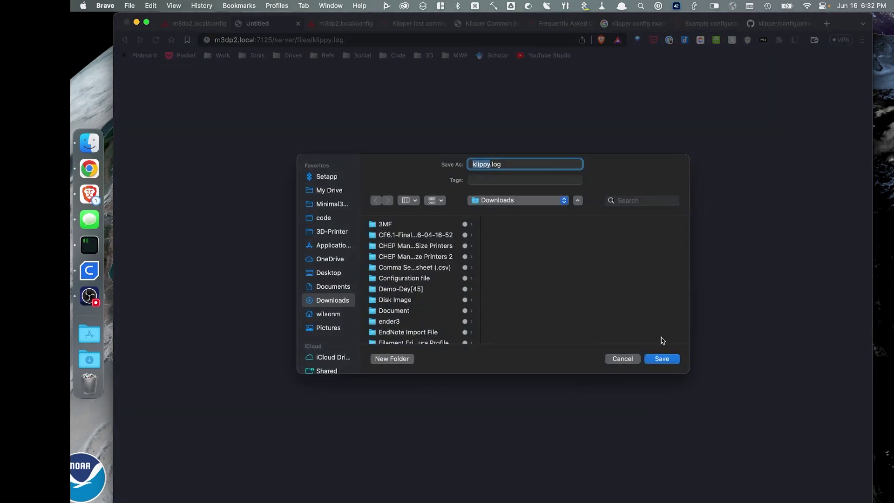
click(662, 359)
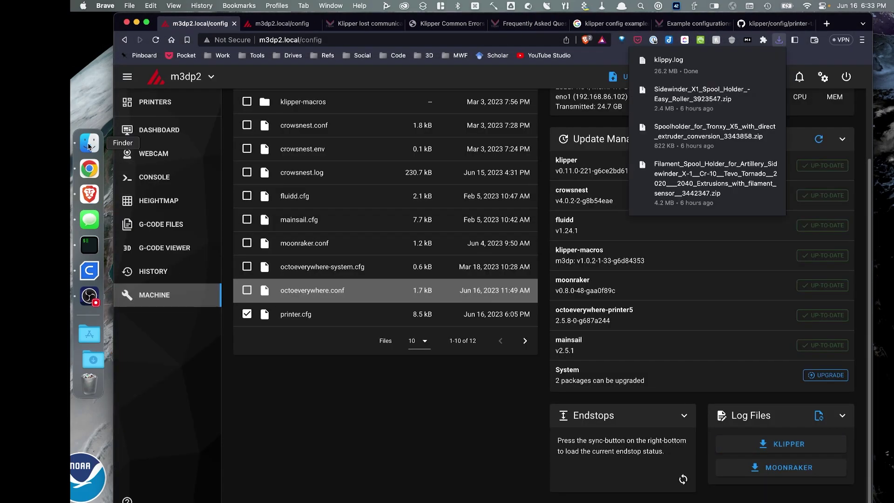
click(87, 143)
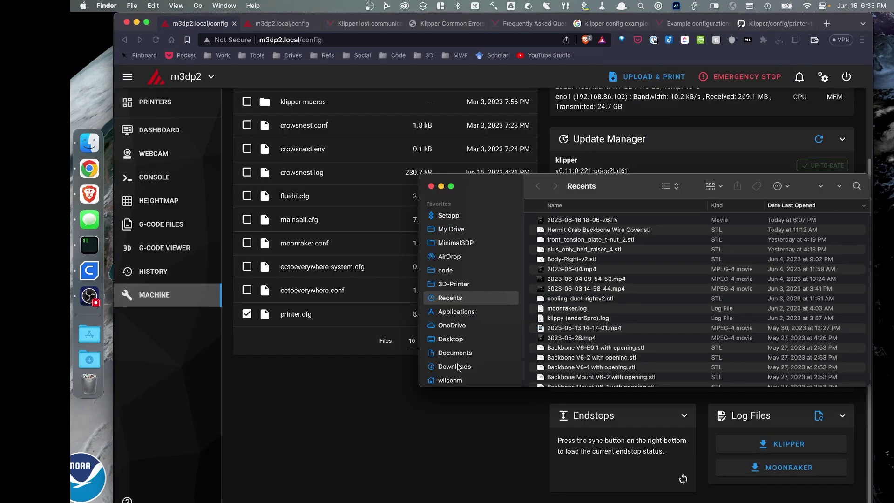
click(459, 368)
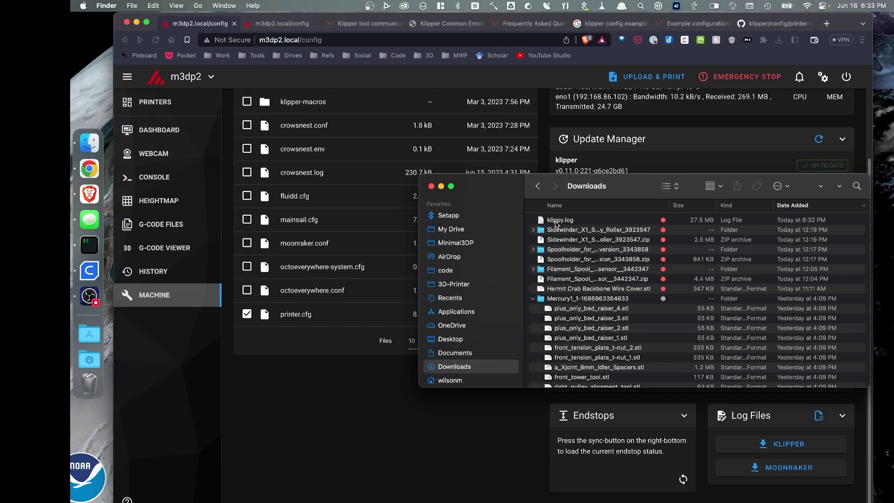
right_click(558, 224)
mouse_move(584, 238)
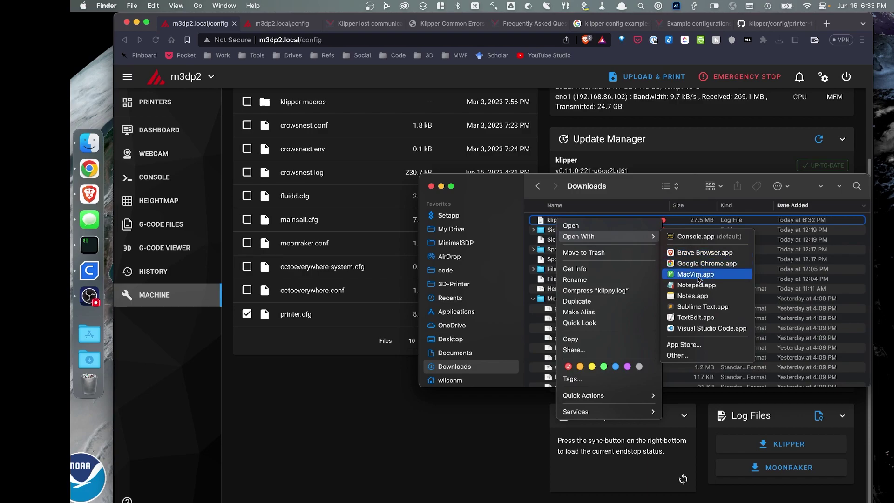
click(693, 329)
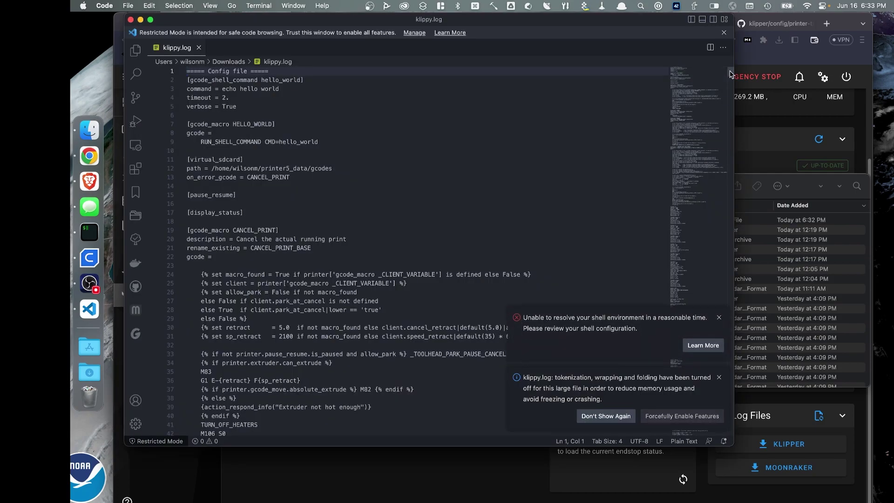
Dismiss the notifications and examine the end of klippy.log for the latest configuration, MCU serial connection and Stats entries.
drag(730, 74, 718, 341)
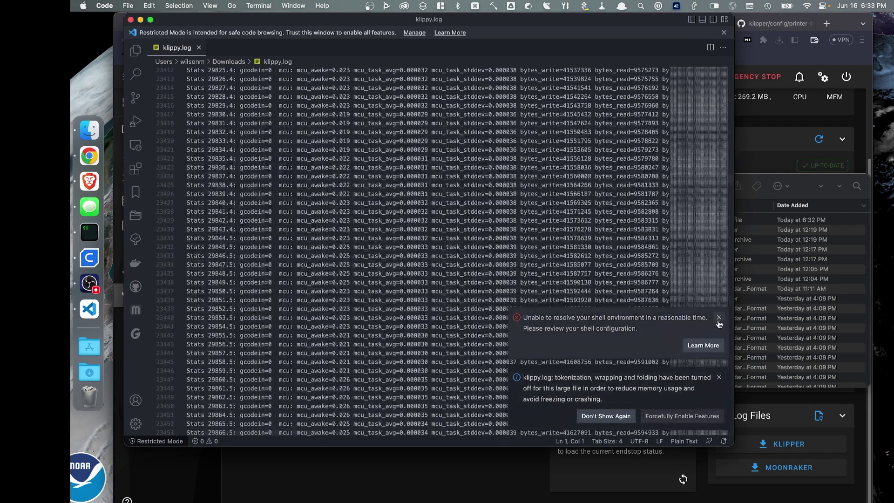
click(720, 378)
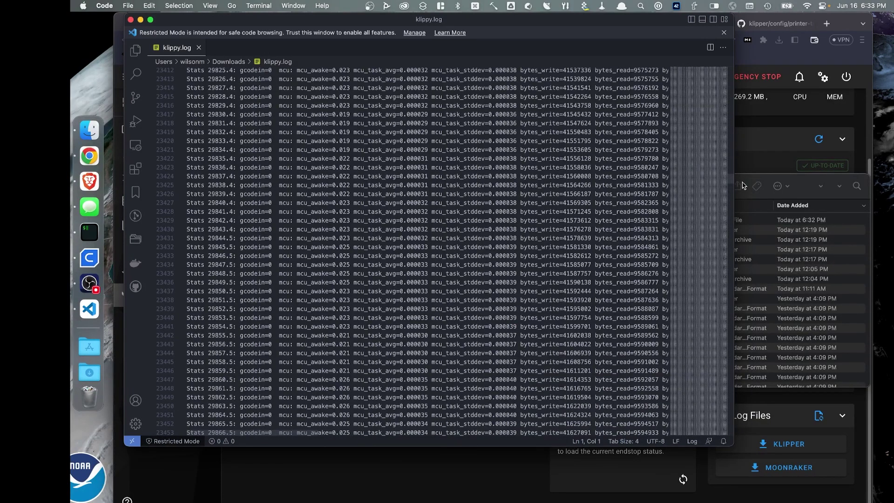
drag(733, 179, 734, 186)
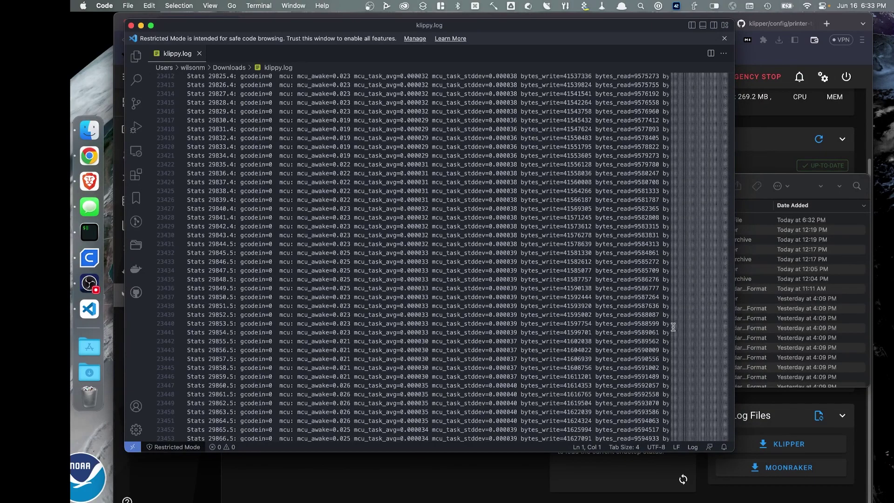
scroll(425, 329, down, 15)
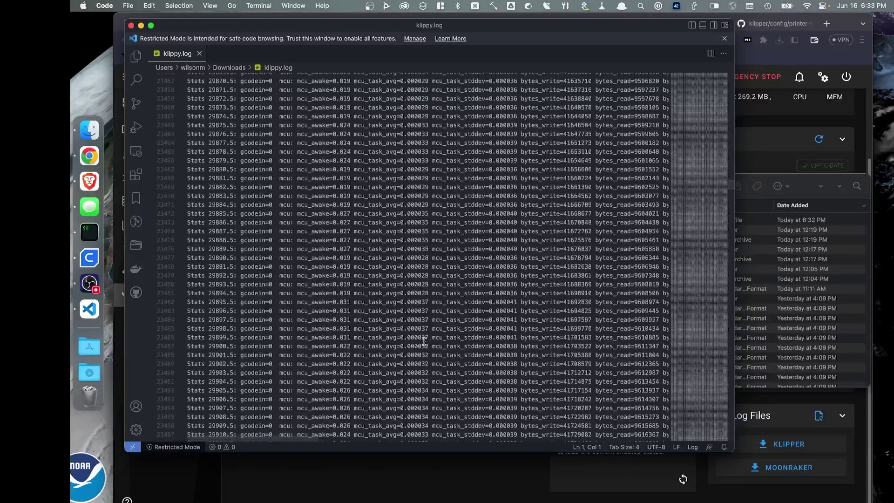
scroll(424, 329, down, 20)
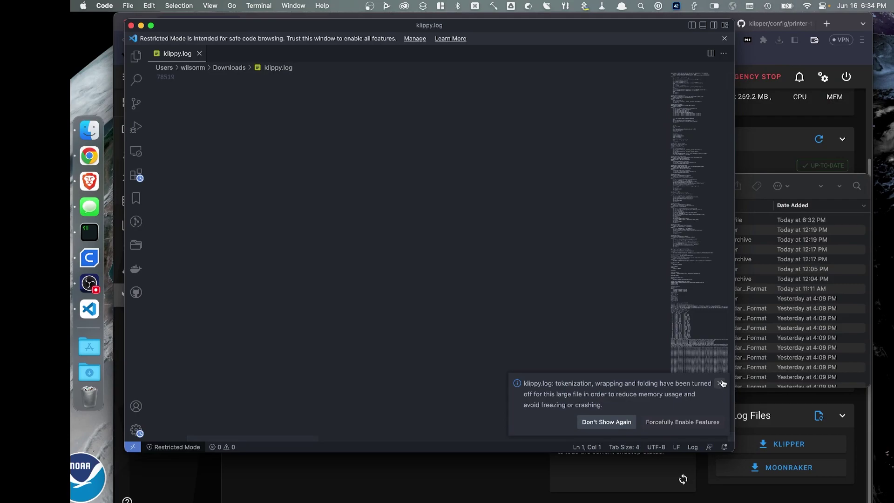
scroll(502, 174, up, 10)
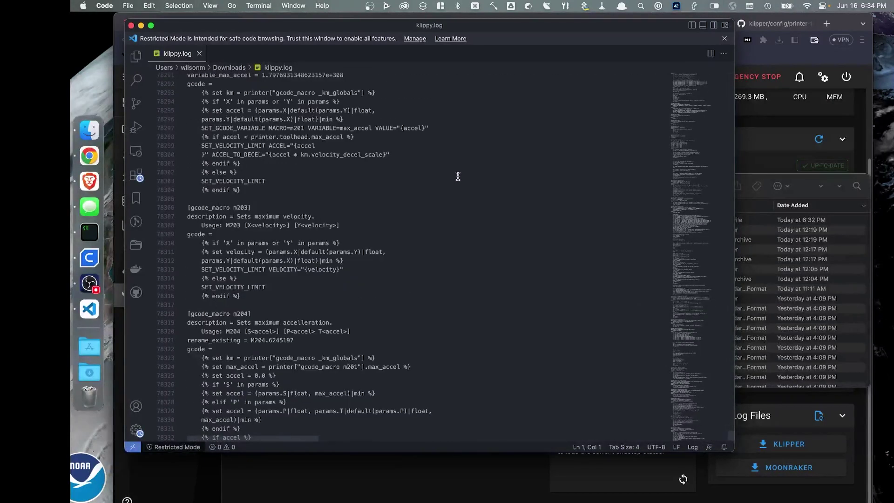
scroll(442, 187, down, 3)
scroll(404, 182, down, 5)
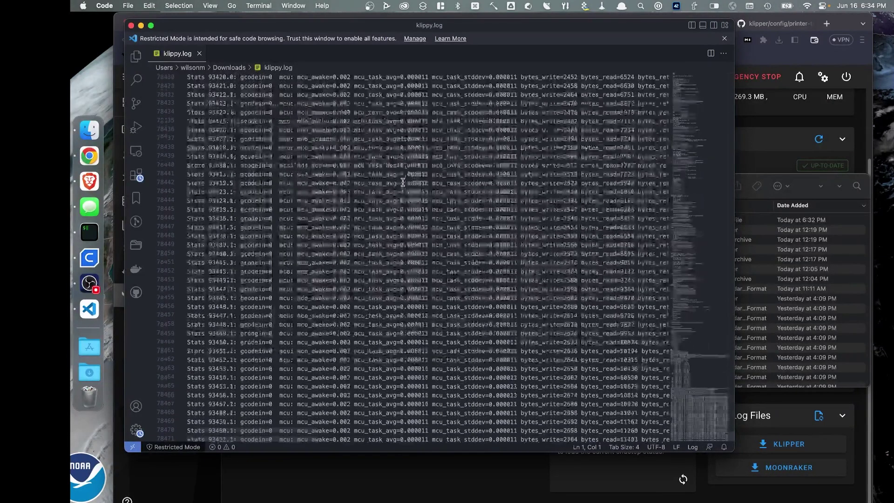
scroll(403, 182, up, 5)
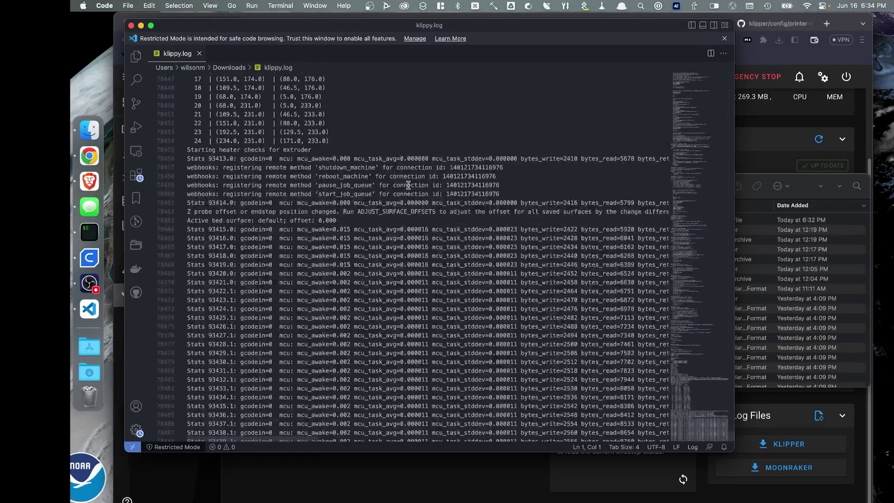
scroll(404, 192, up, 2)
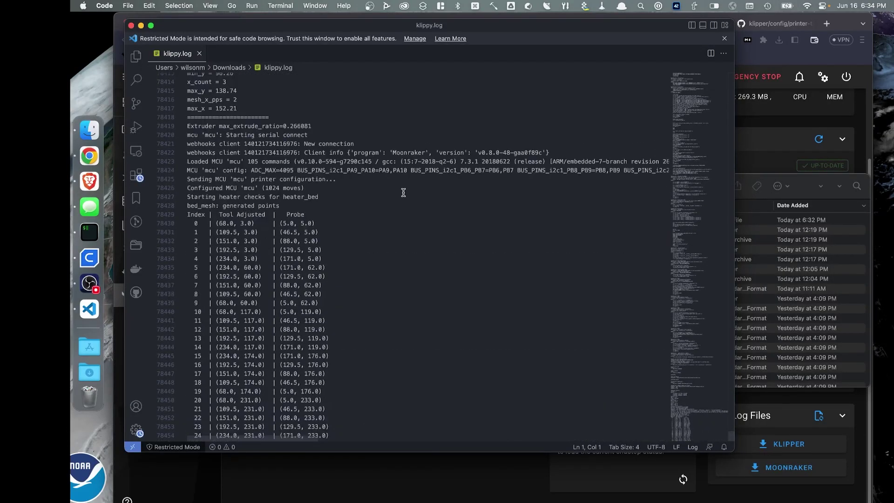
scroll(404, 193, up, 2)
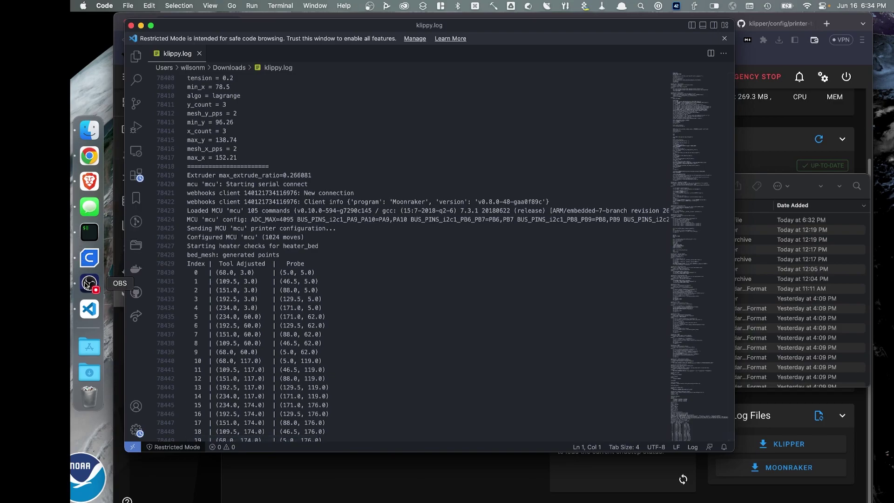
Download the Moonraker log from Mainsail and open moonraker.log in Visual Studio Code.
click(90, 181)
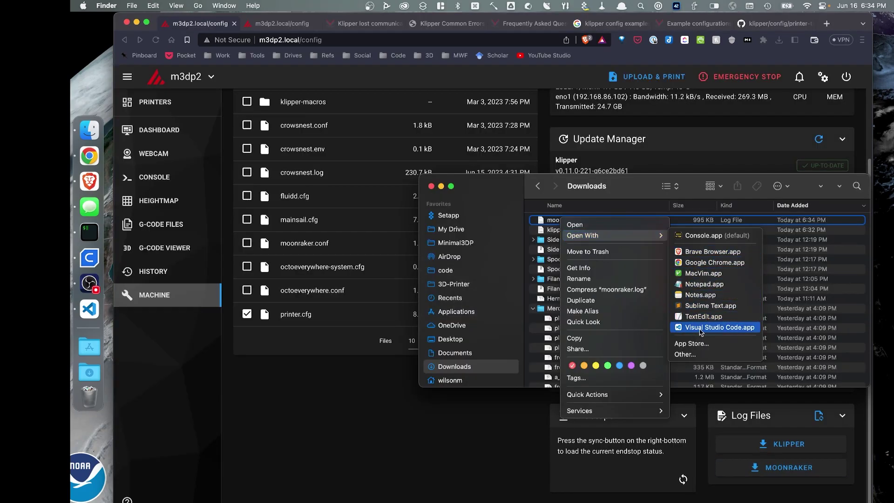
click(702, 328)
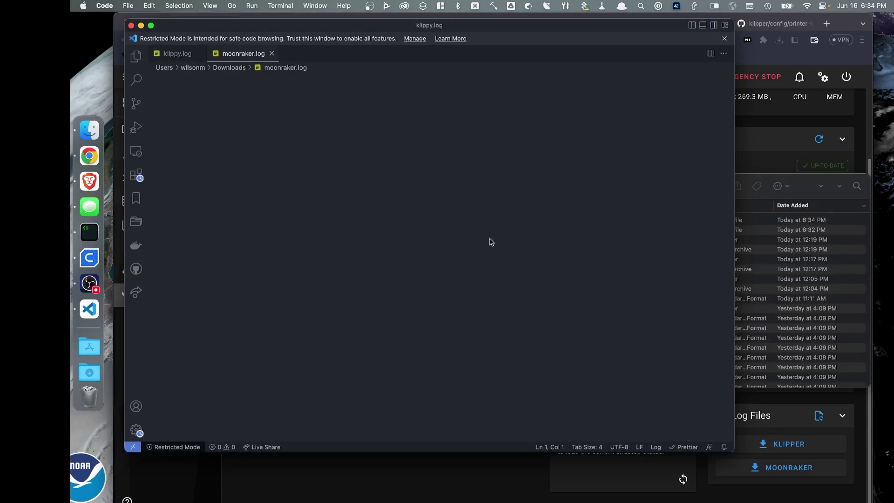
Examine the most recent errors and Klippy connection entries in moonraker.log, and return to the Mainsail dashboard in Brave.
scroll(702, 142, down, 5)
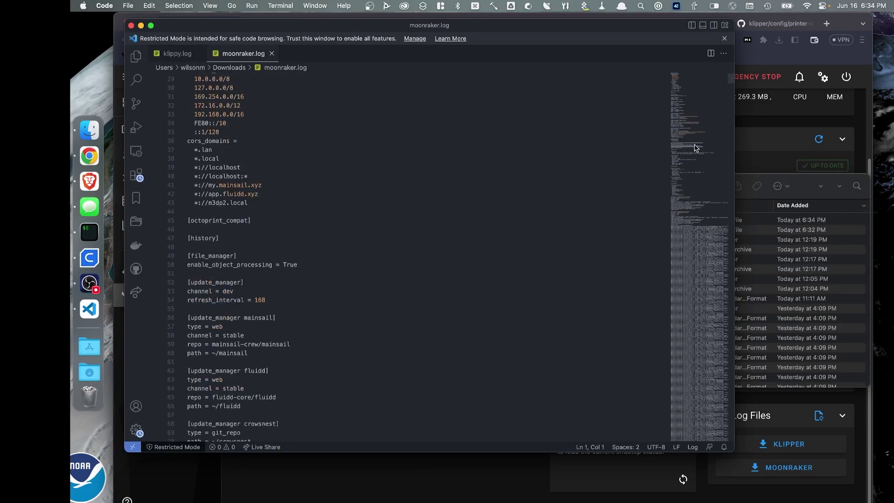
click(705, 386)
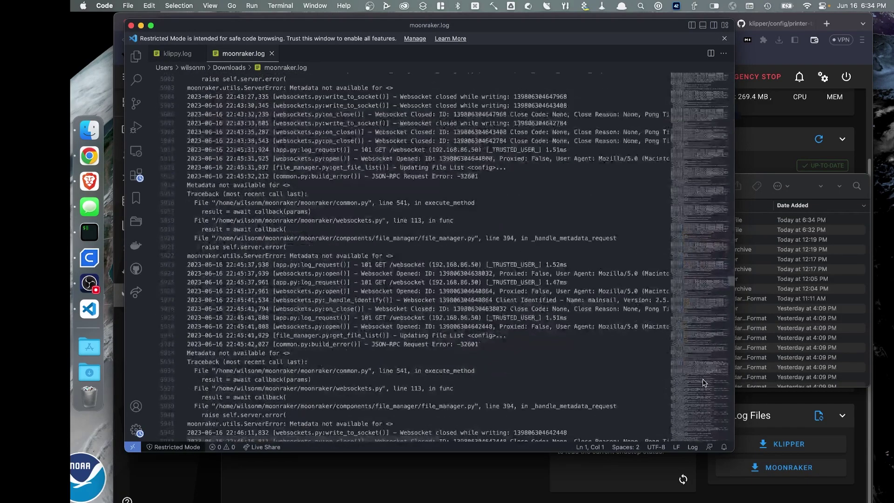
drag(704, 386, 704, 450)
scroll(451, 216, up, 10)
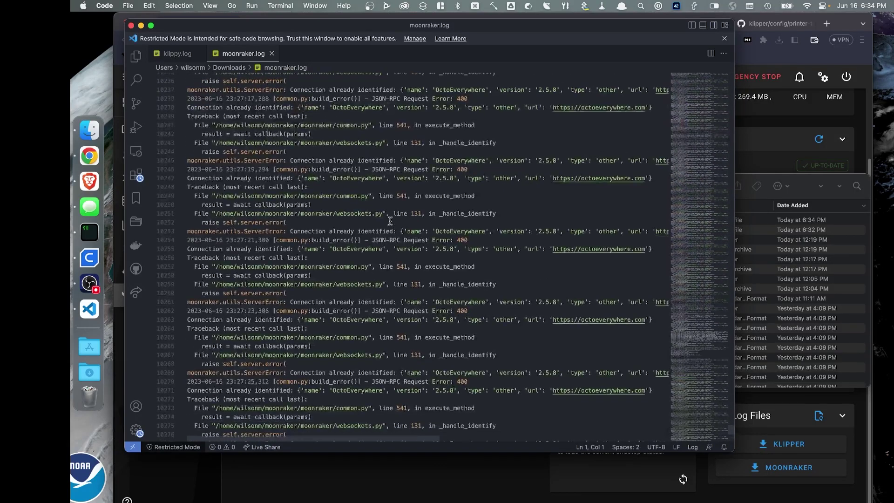
scroll(395, 200, down, 20)
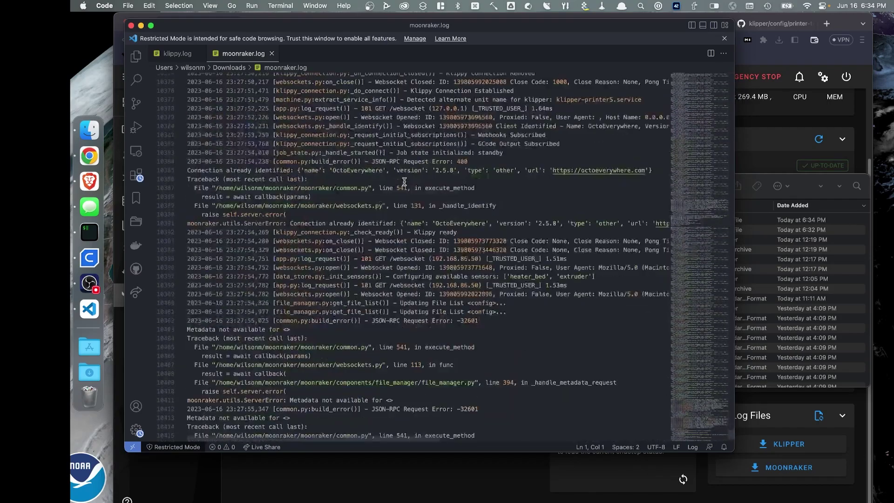
scroll(405, 182, down, 5)
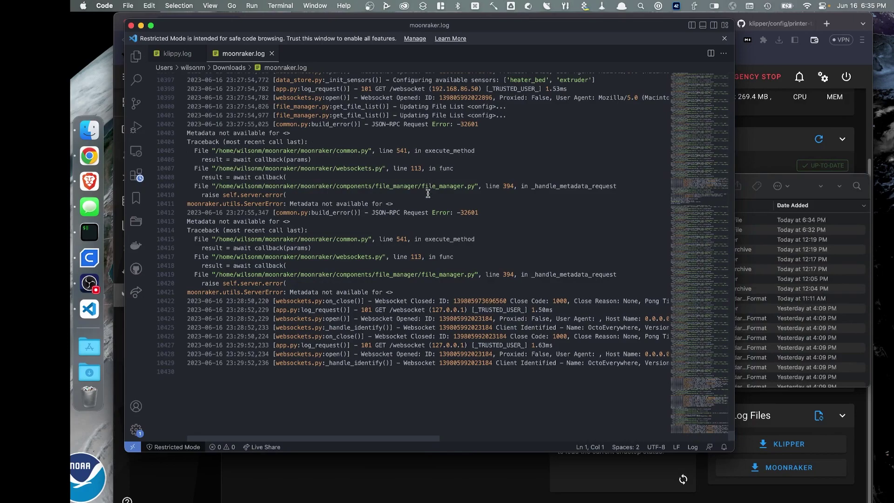
scroll(415, 228, down, 4)
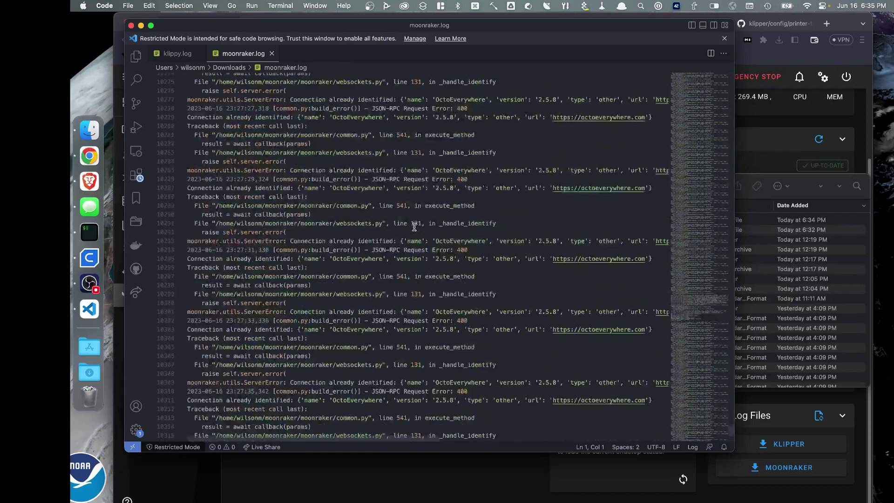
scroll(414, 227, down, 10)
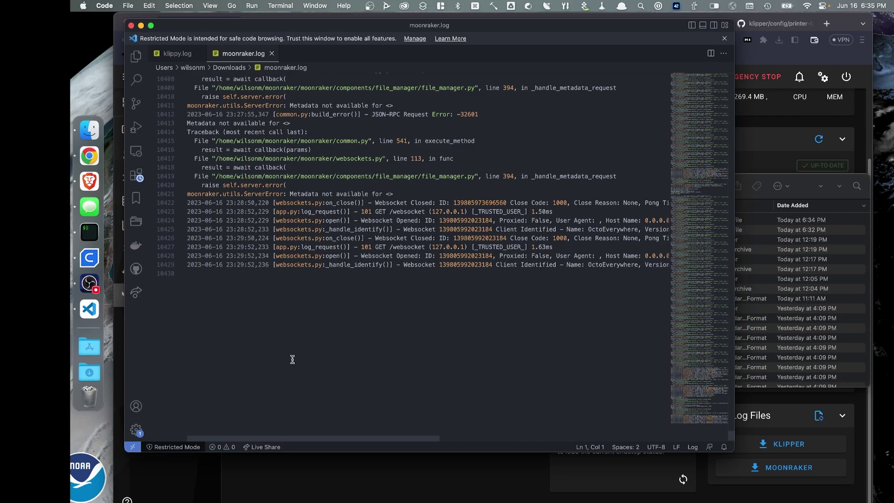
key(super+Tab)
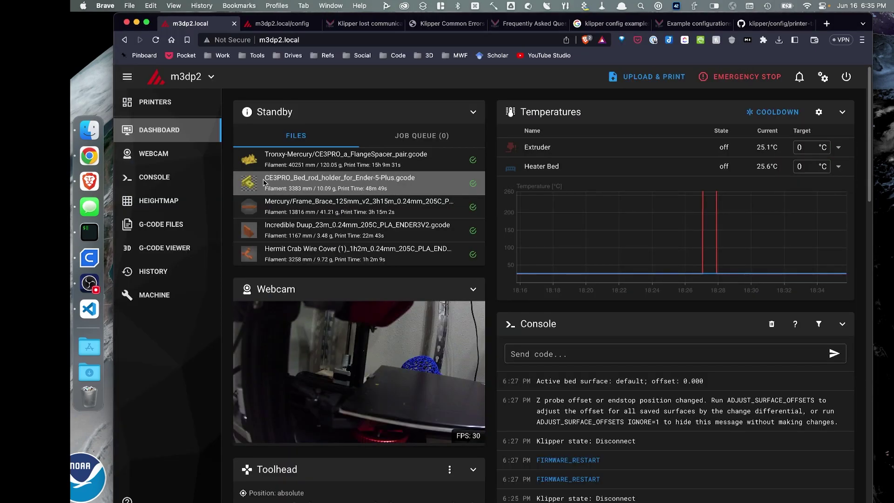